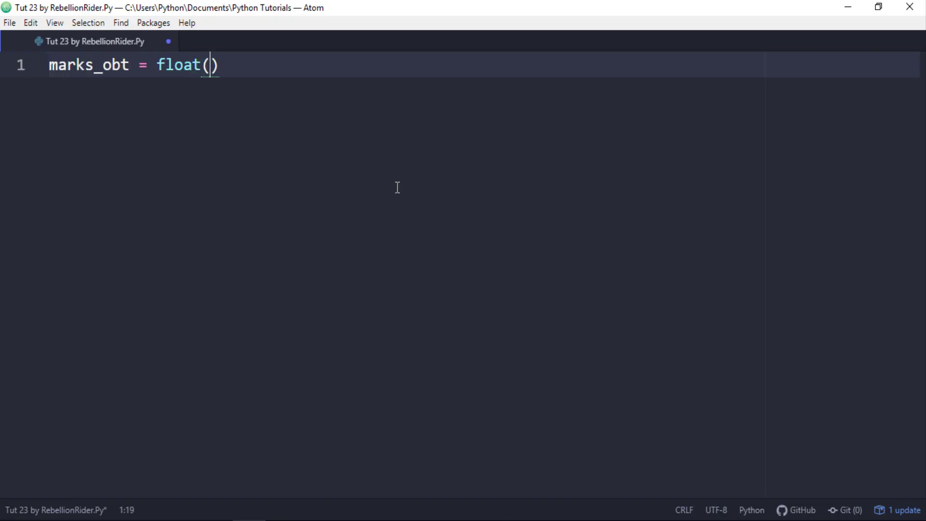
text(input('Enter Total Marks )
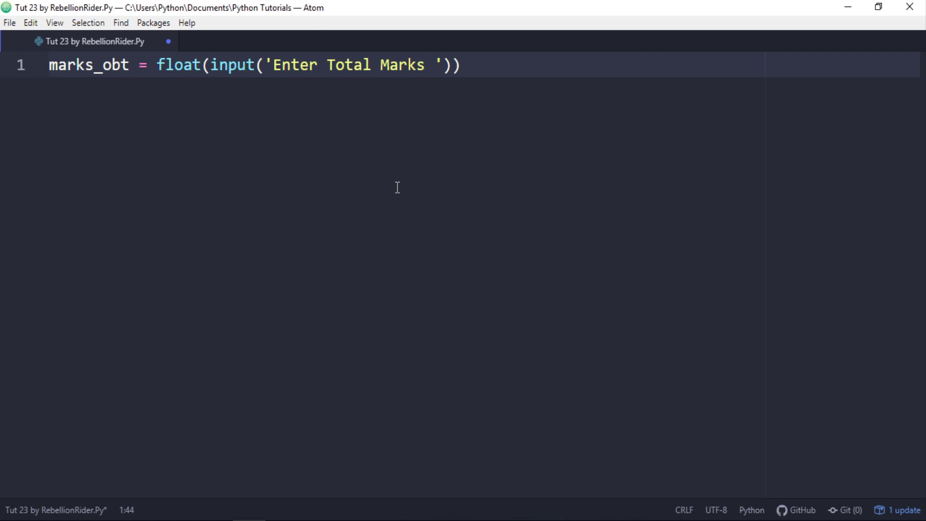
text(You Have Secured:)
- Read marks_obt as a float, print 'SECOND Division' for 50–60, and open an else
key(End)
key(Return)
text(if)
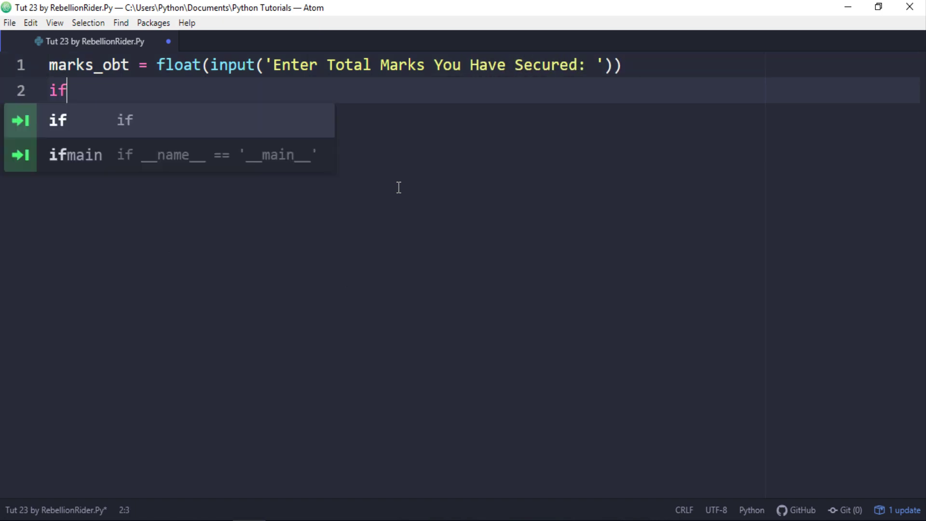
text( marks_obt >= 50 and marks)
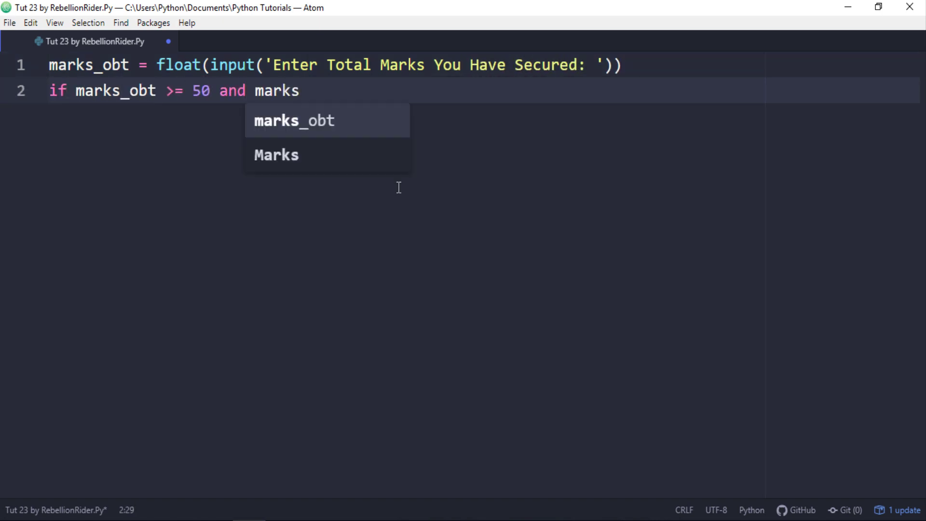
key(Tab)
text(<60:)
key(Return)
text(print)
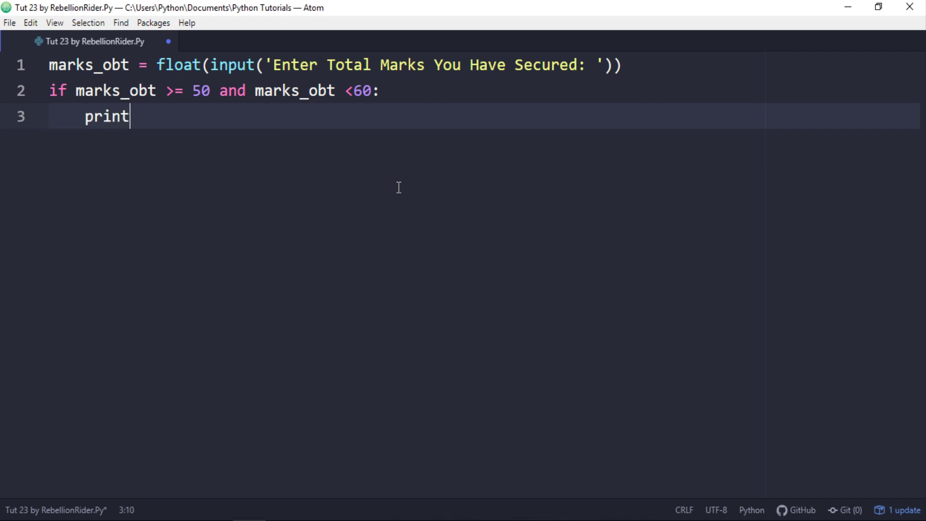
text(('You Have Got SECOND Di)
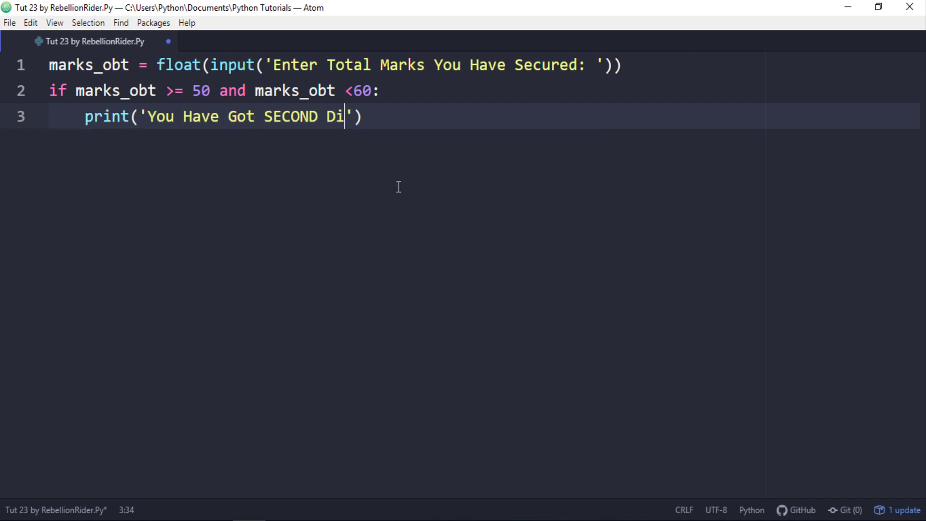
text(vision', end=)
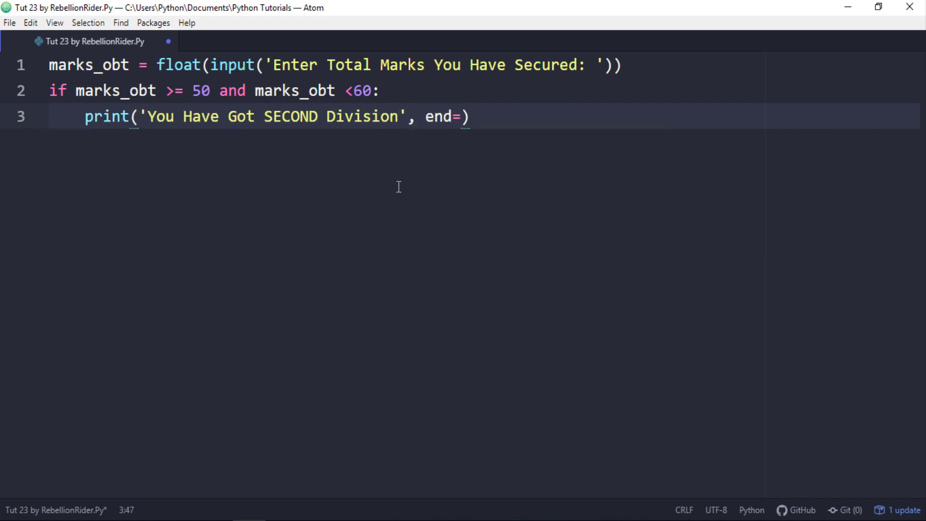
text('  '))
key(Return)
key(BackSpace)
text(else:)
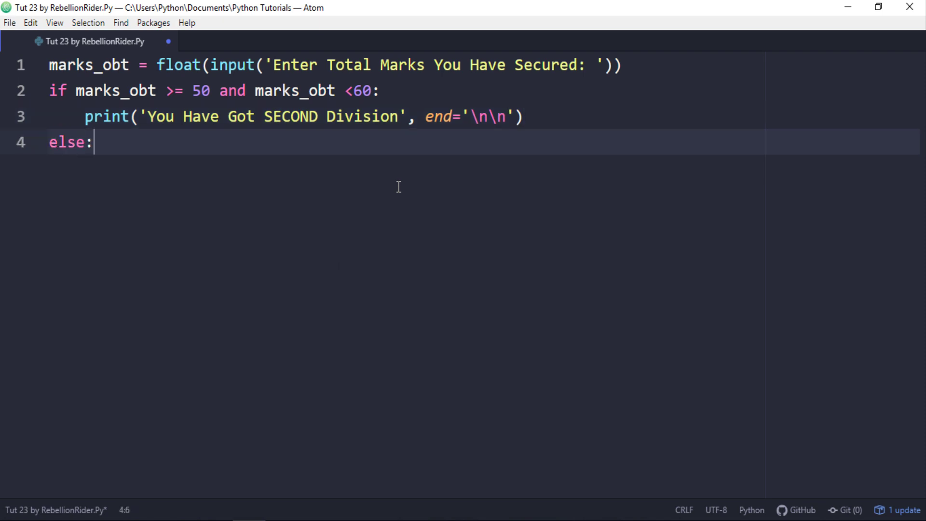
key(Return)
text(if makr)
- Inside the else, print 'FIRST Division' for 60–75 and begin a nested 75–90 check
key(BackSpace)
key(BackSpace)
text(rks_obt)
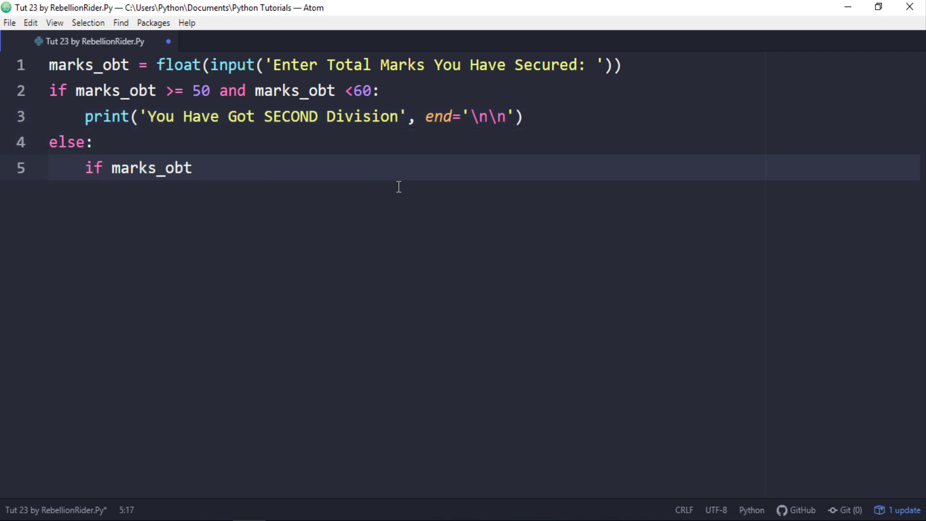
text( >=60 and marks_obt <)
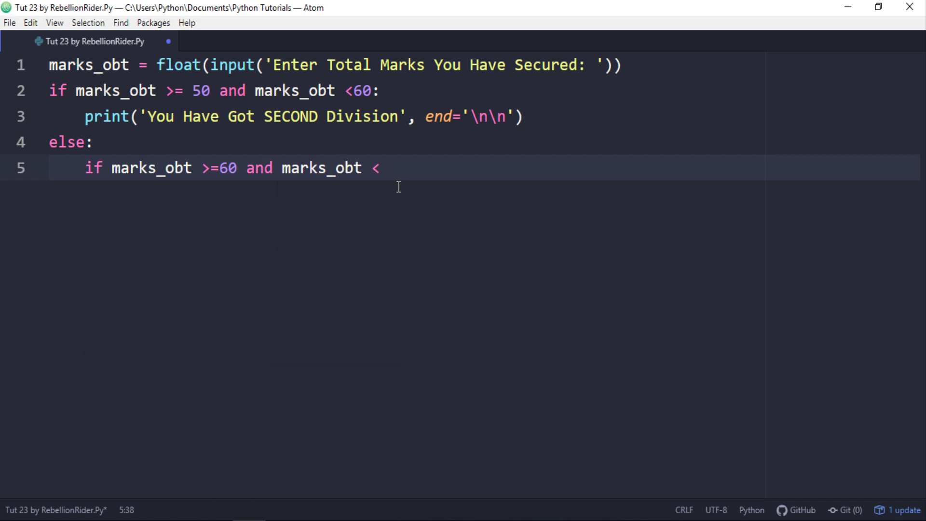
text(75:)
key(Return)
text(print('Yu)
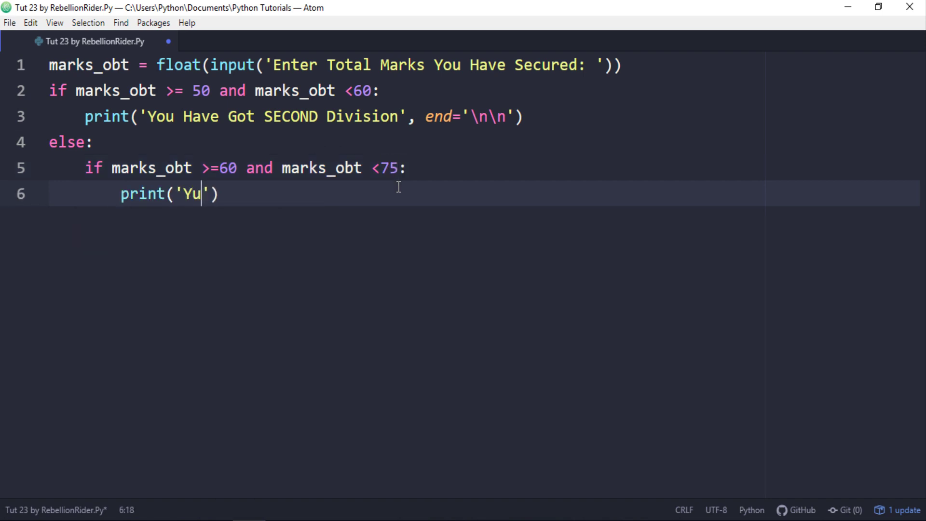
key(BackSpace)
text(ou Have Got FIRST divisi)
key(Tab)
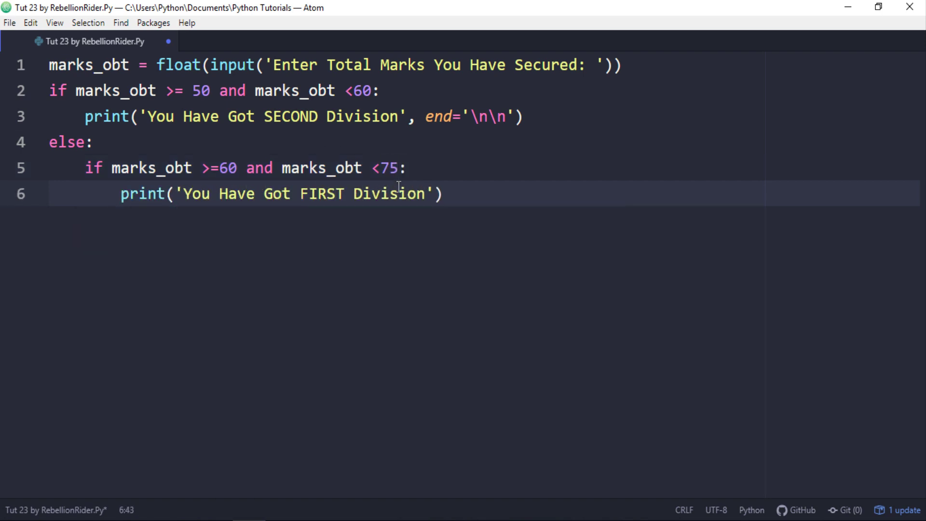
text(, end=''\n\n)
key(Left)
key(Left)
key(Left)
text(')
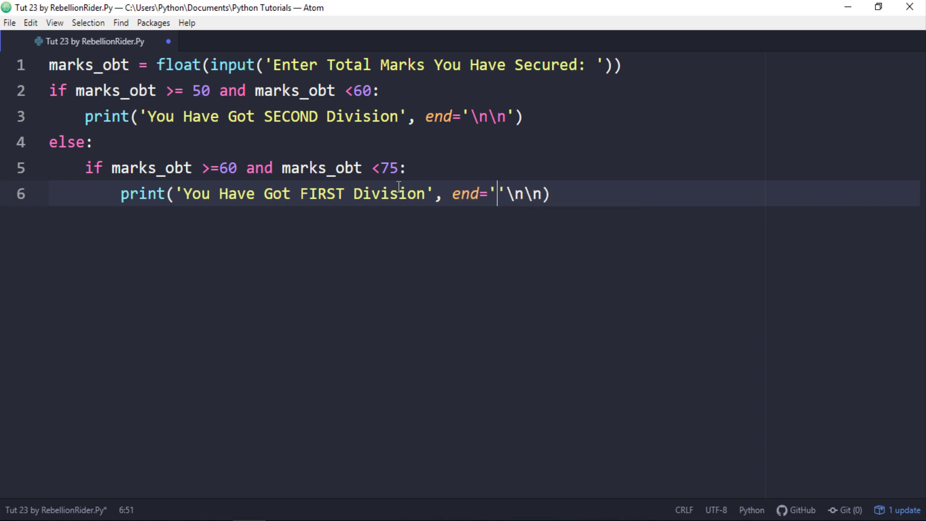
text(')
key(Return)
key(BackSpace)
text(else:)
key(Return)
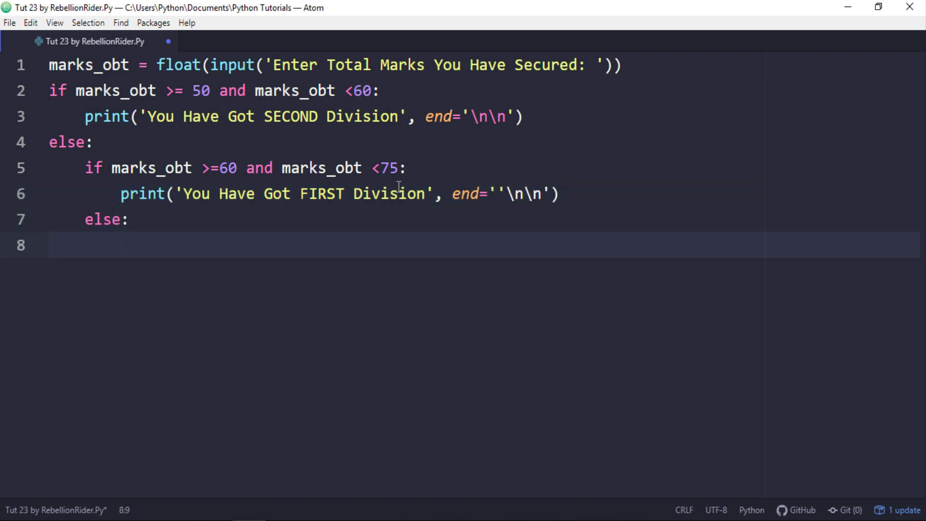
text(if marks_obt >=)
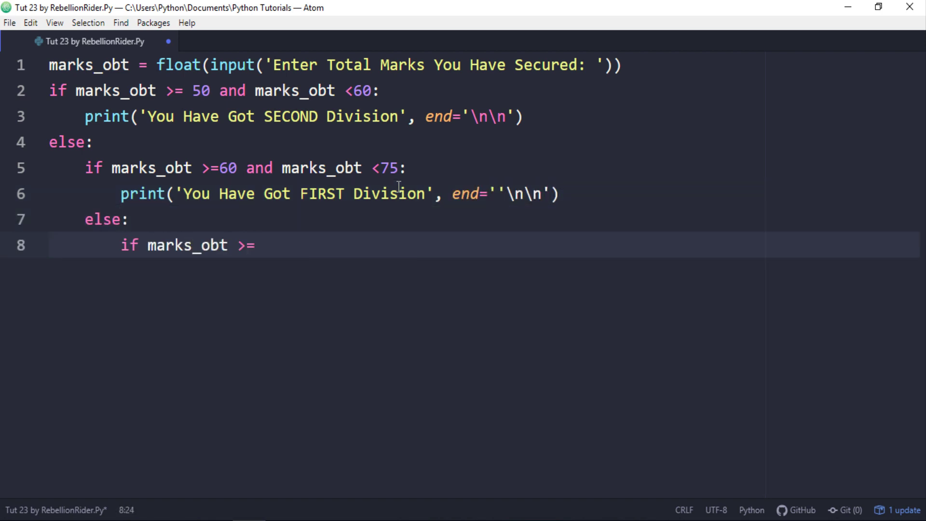
text(75 and marks_obt)
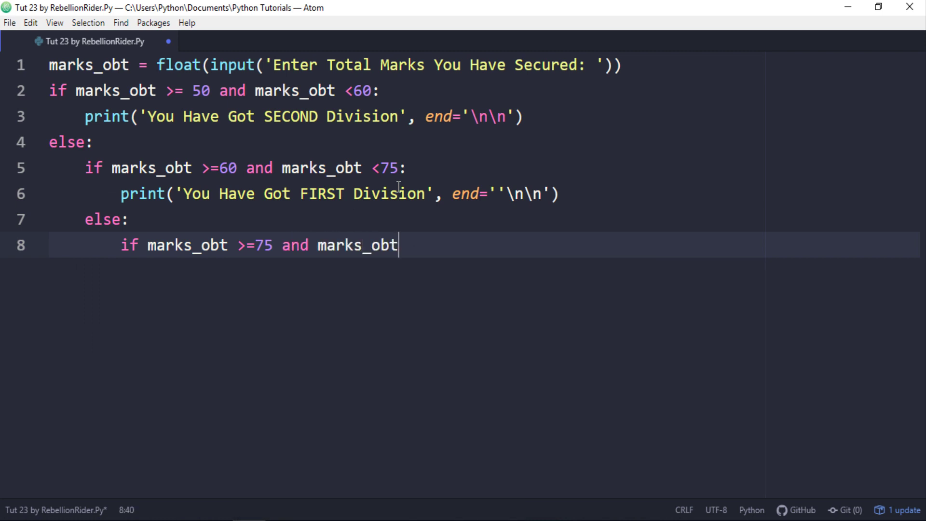
text( <90:)
key(Return)
text(print()
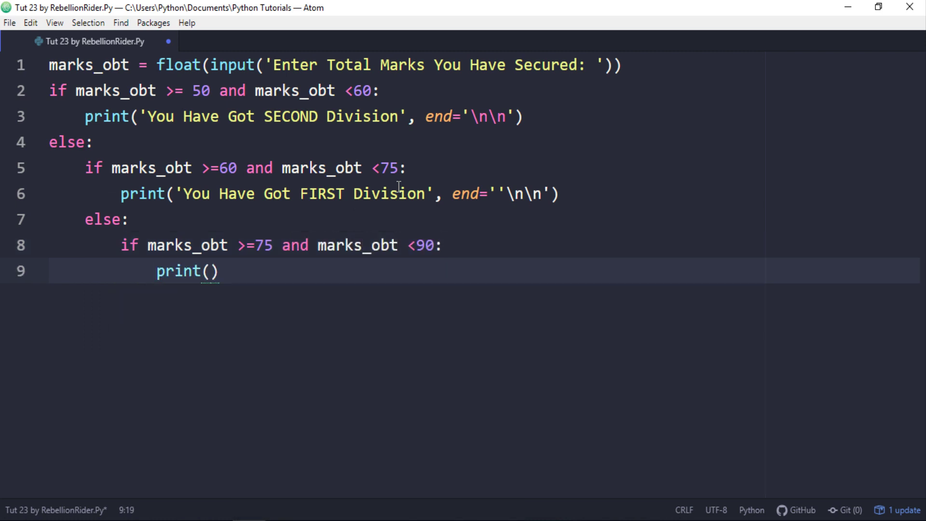
text('You Have Got FIRST )
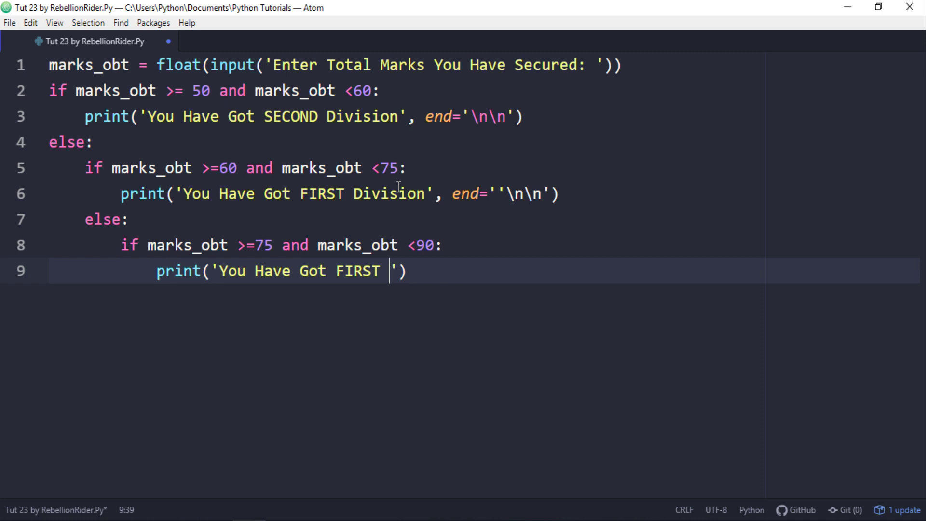
text(Division With DISTINCTION)
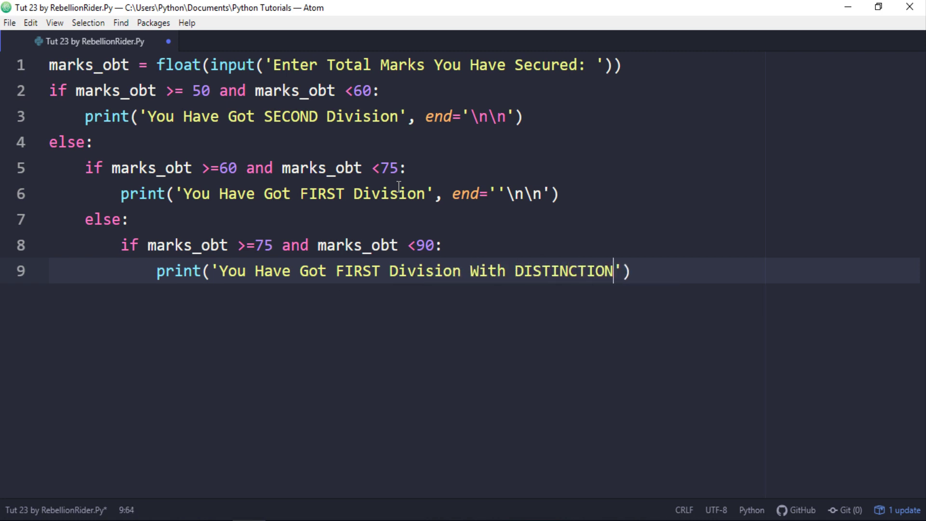
text(', end=)
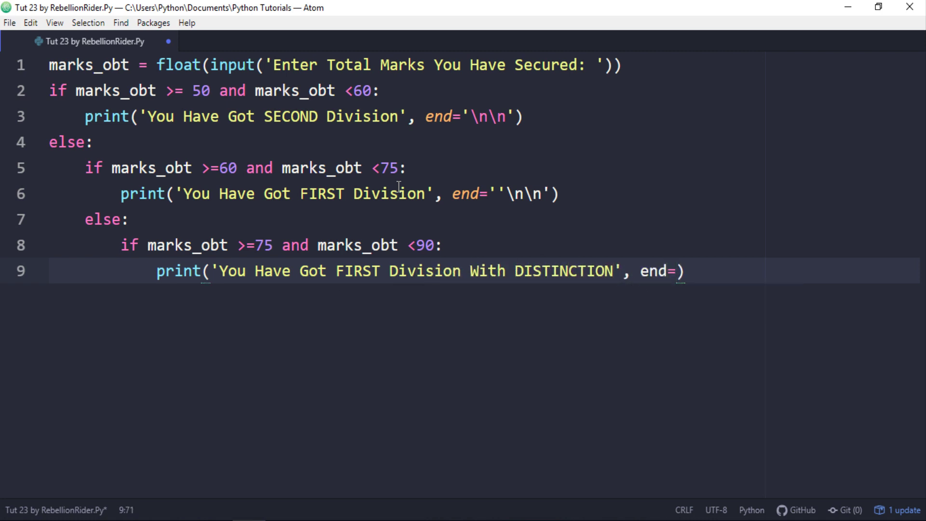
text(')
- Finish the DISTINCTION print, then add an above-90 OUTSTANDING branch and a final else
key(End)
key(Return)
key(BackSpace)
text(else:             )
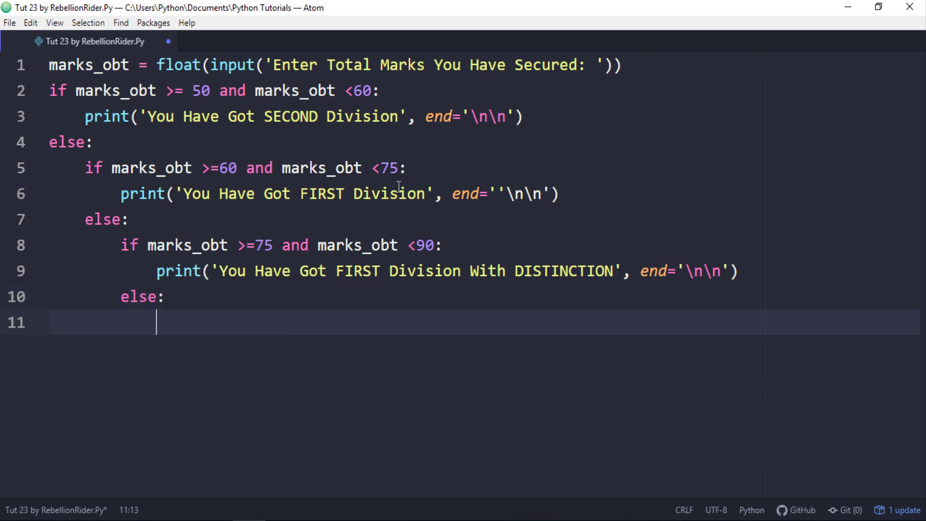
text(if marks_obt >90:)
key(Return)
text(pr)
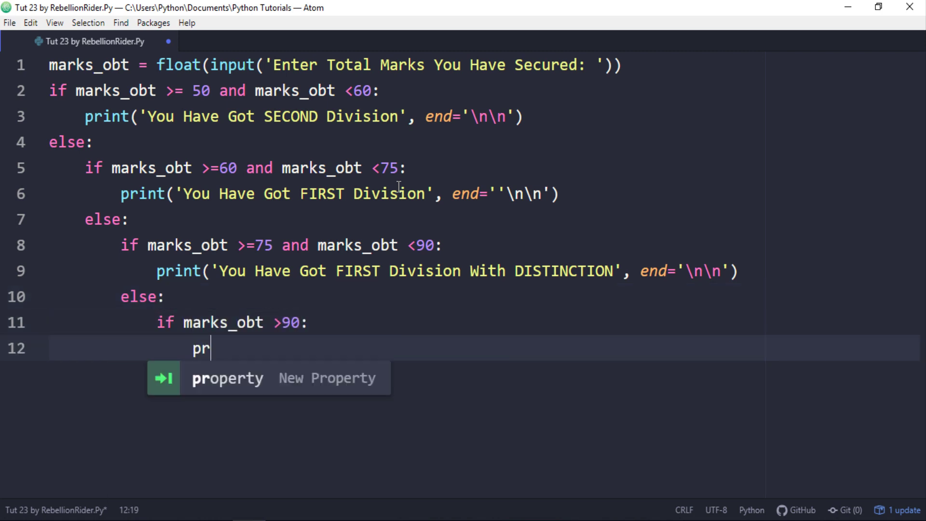
text(int('Congratulations)
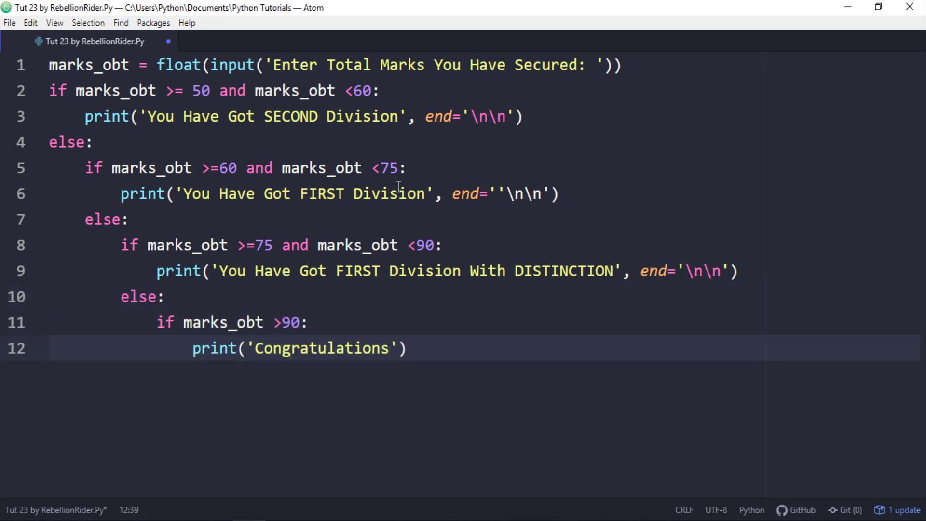
text(! OUTSTANDING PE)
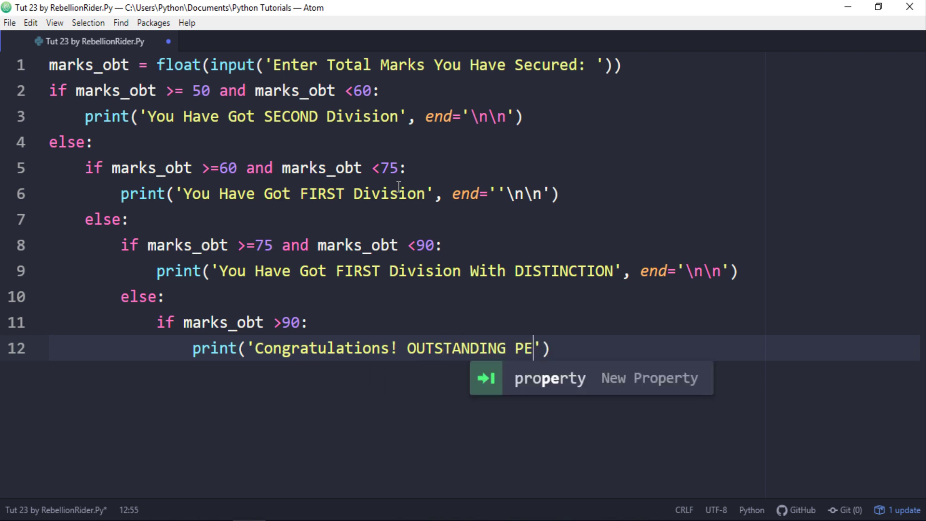
text(RFORMANCE)
text(, end=)
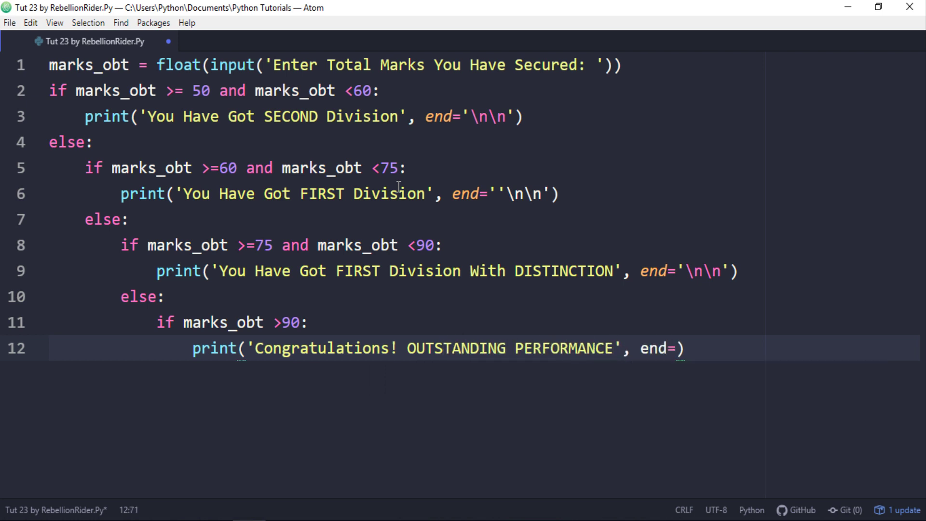
text('\n\n'))
key(Return)
key(BackSpace)
text(else)
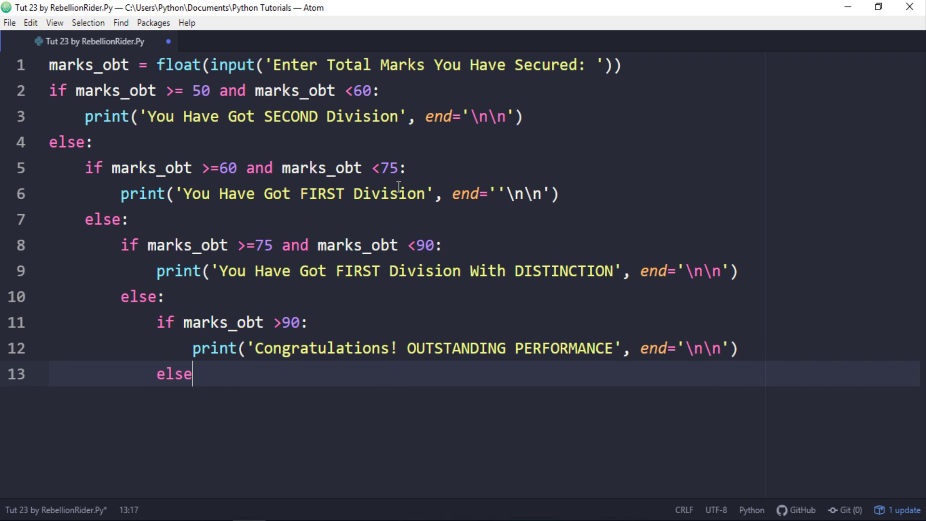
text(:)
key(Return)
text(print('Sorry)
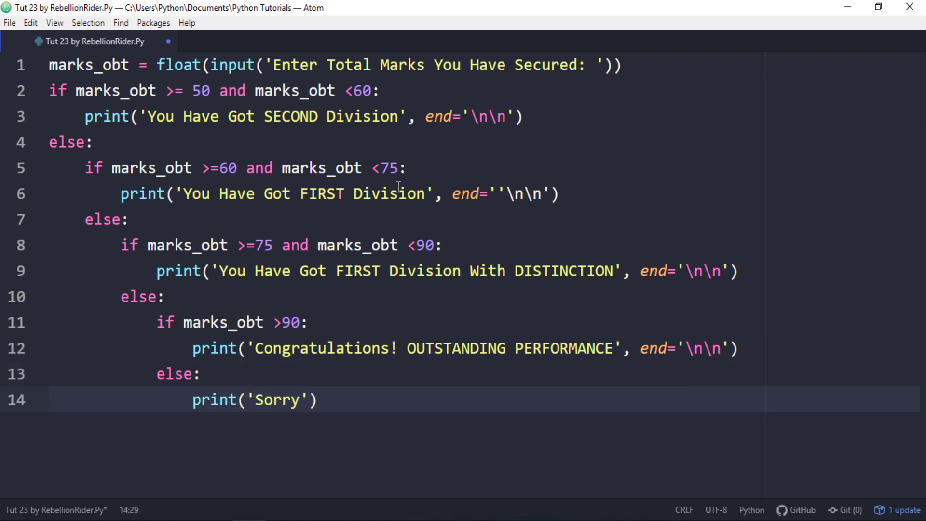
text(! You Have FAILED)
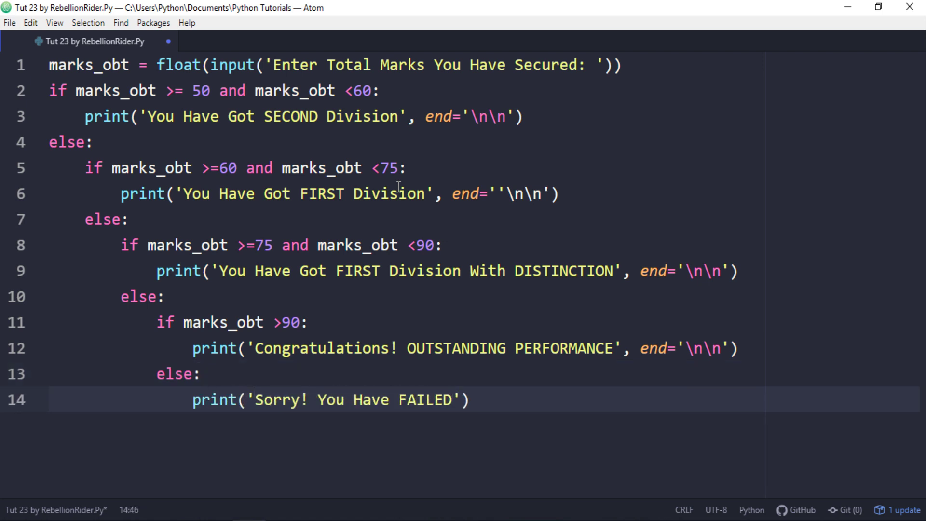
text(!)
- End the failure message with end='\n\n' and add an unindented 'God Luck For Your Future!' print
key(Right)
text(, end=')
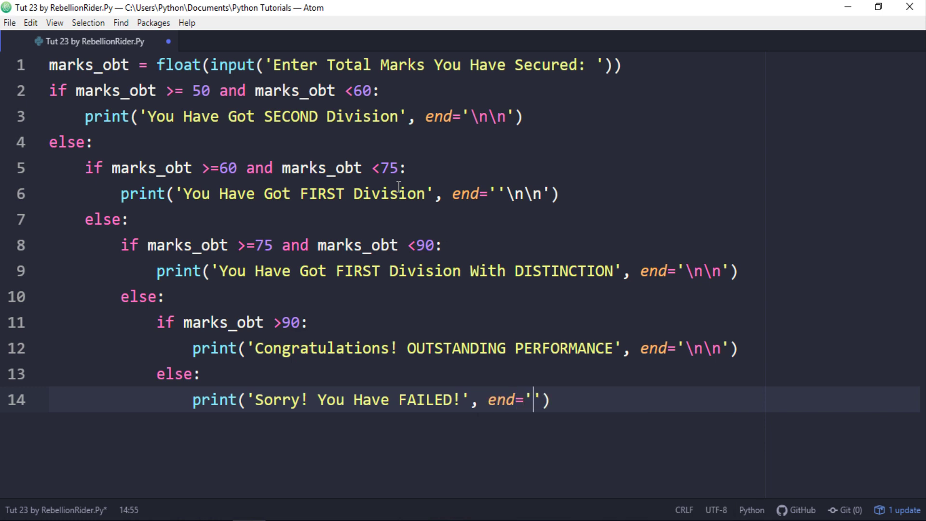
key(End)
key(Return)
key(BackSpace)
key(BackSpace)
key(BackSpace)
text(print()
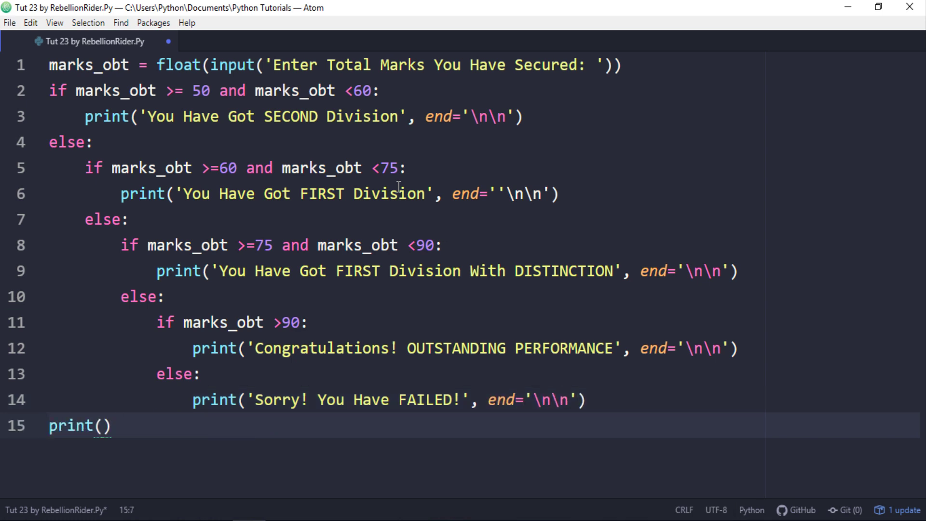
text('God Luck For Your Future)
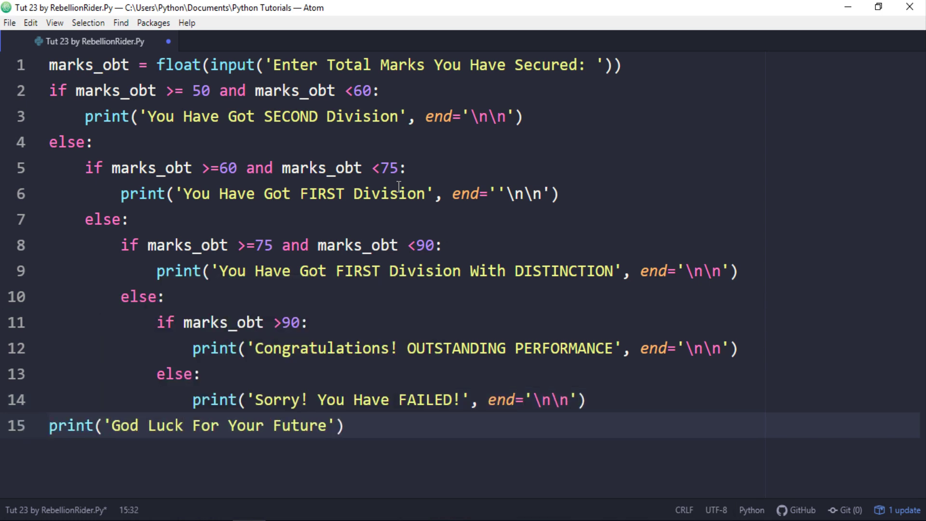
text(!)
key(End)
key(Return)
- Delete the stray quote after end= on line 6 and save the script
key(Up)
key(Up)
key(Up)
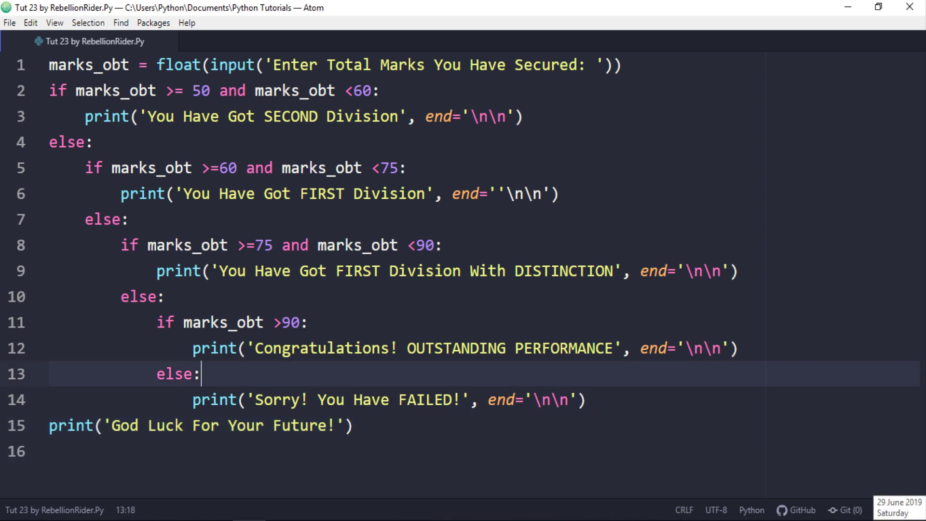
key(Up)
key(Up)
key(Up)
key(Up)
key(Up)
key(Up)
key(Up)
key(Right)
key(Right)
key(Right)
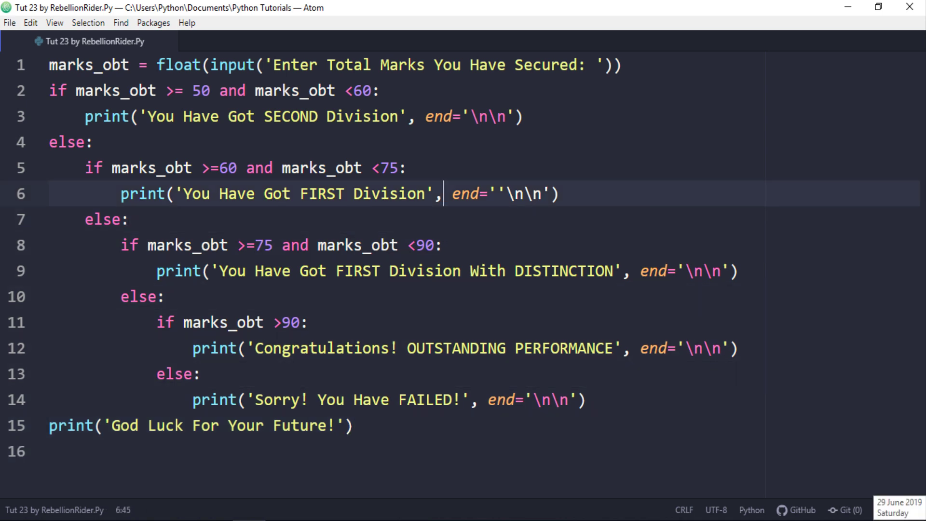
key(Right)
key(Right)
key(Right)
key(Delete)
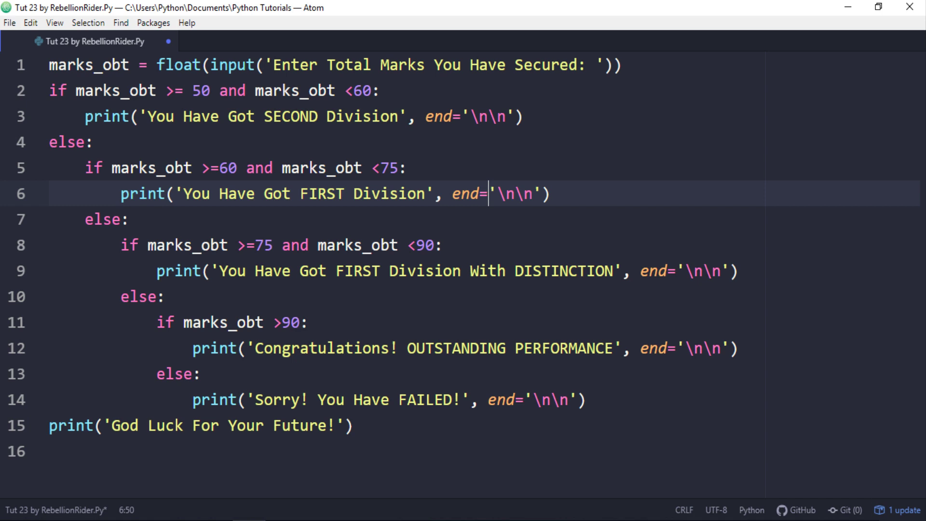
key(Down)
key(Down)
key(Down)
key(Down)
key(Down)
key(Down)
key(Down)
key(Down)
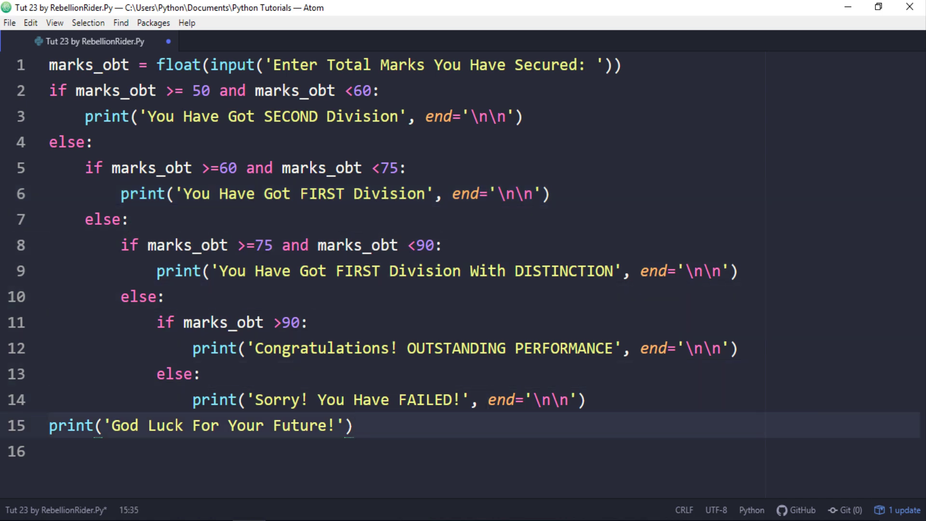
key(ctrl+s)
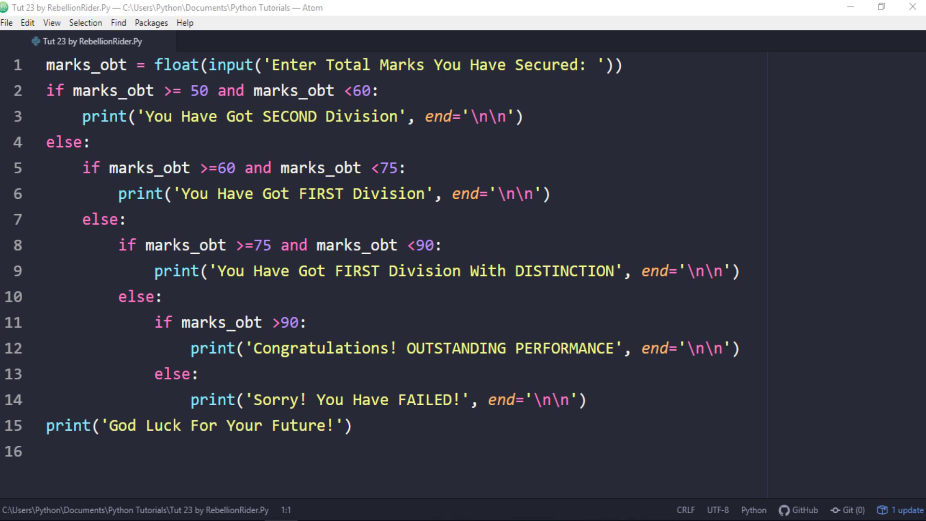
- Select and delete the entire old script, leaving an empty file to write in
click(201, 229)
key(ctrl+a)
key(BackSpace)
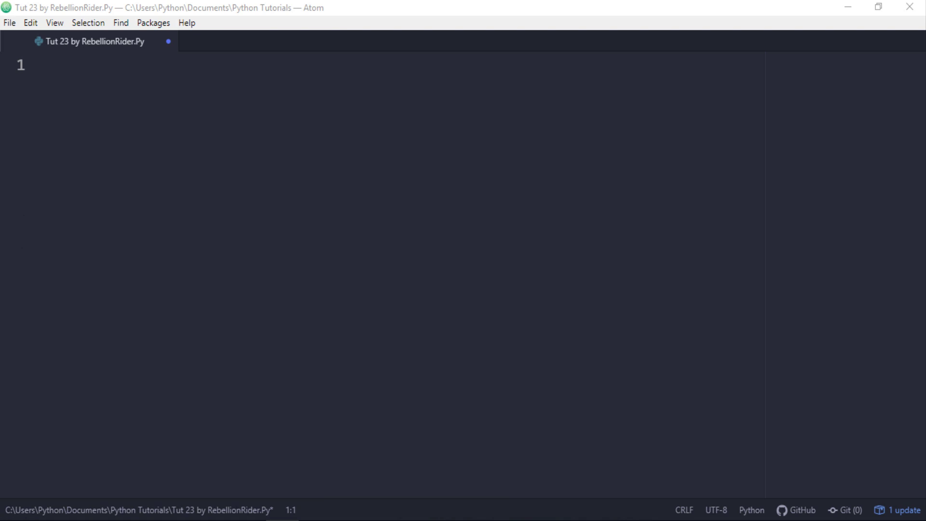
click(252, 240)
text(marks_)
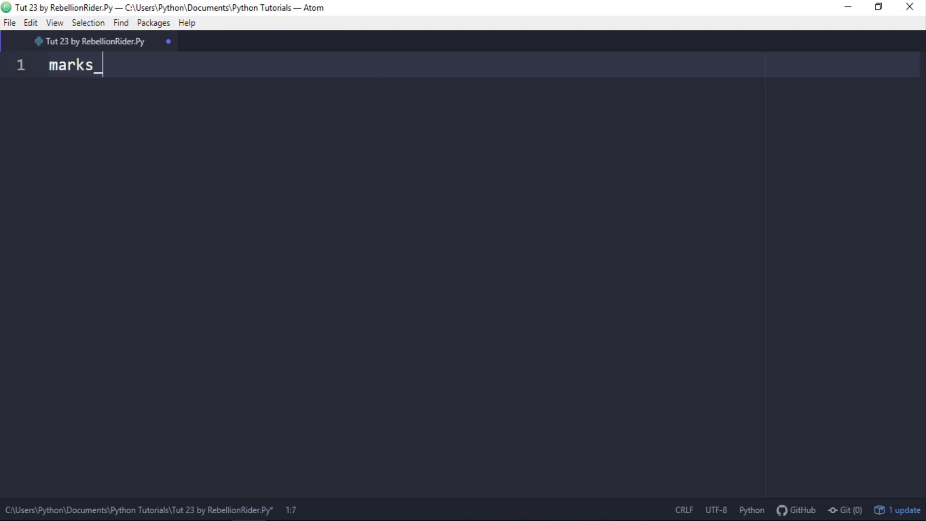
text(obt = float(in)
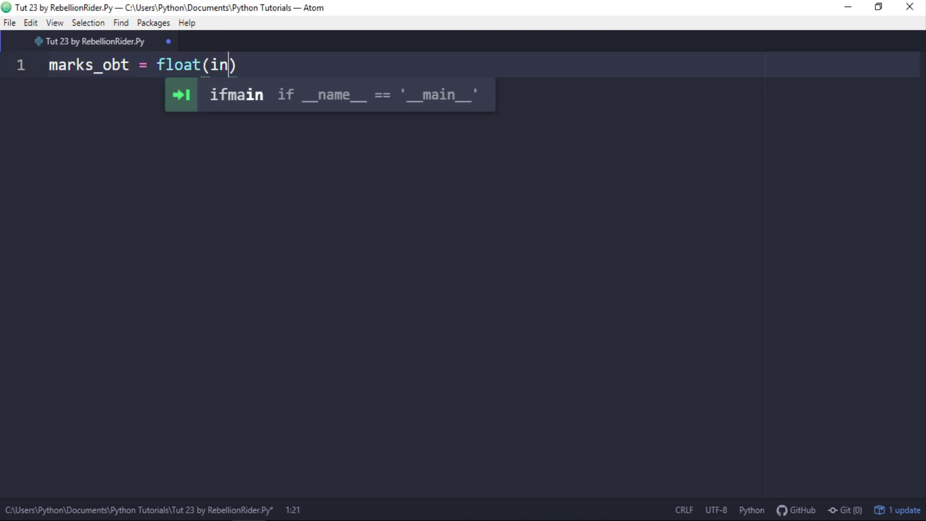
text(put('Enter To)
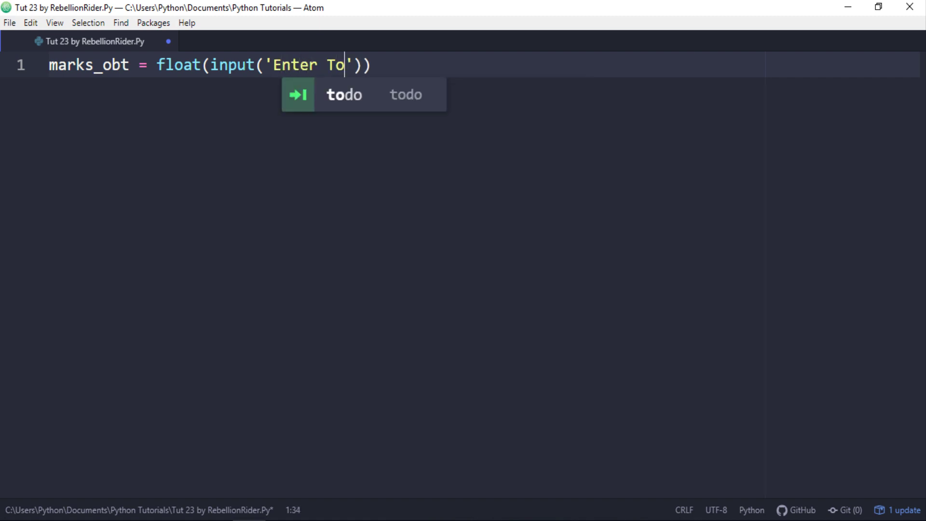
text(tal Marks Secured:)
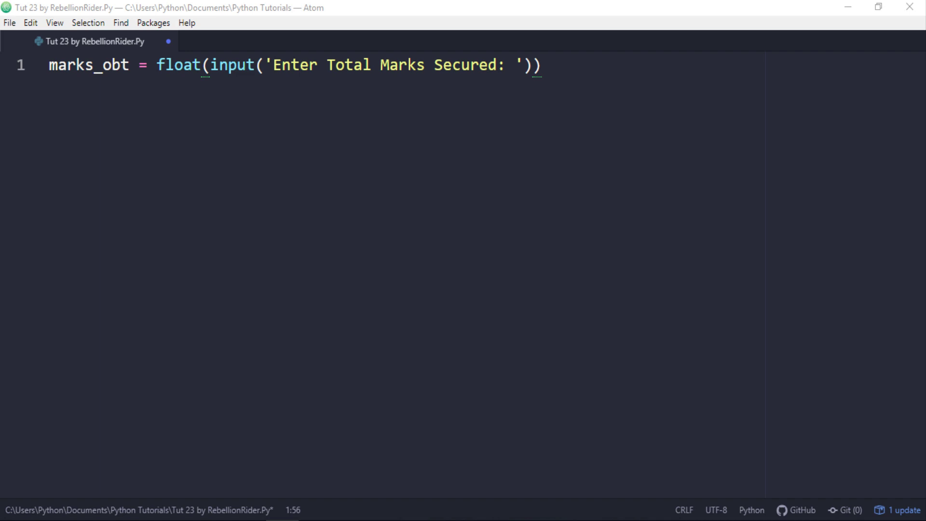
- Add 'if marks_obt >= 50 and marks_obt <60:' with an indented SECOND Division print
click(658, 166)
key(Return)
text(if marks_obt )
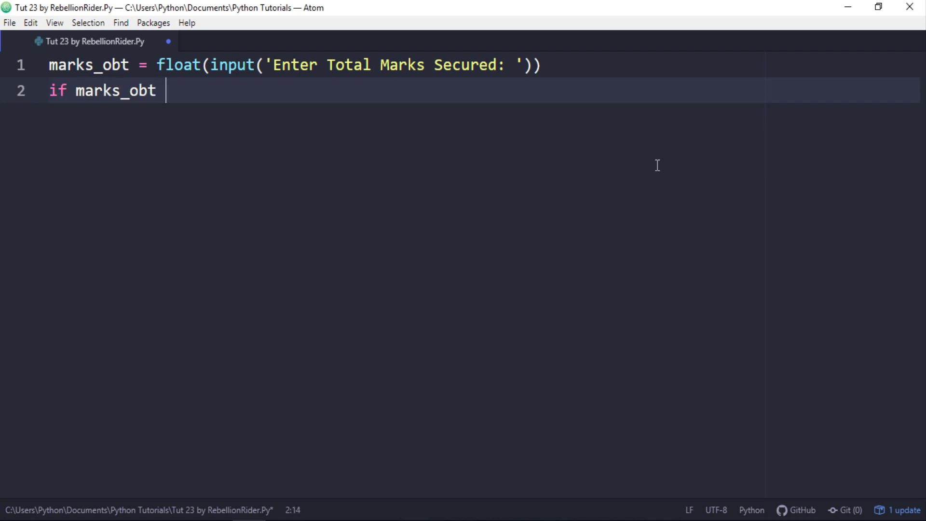
text(>= 50 and marks_obt <)
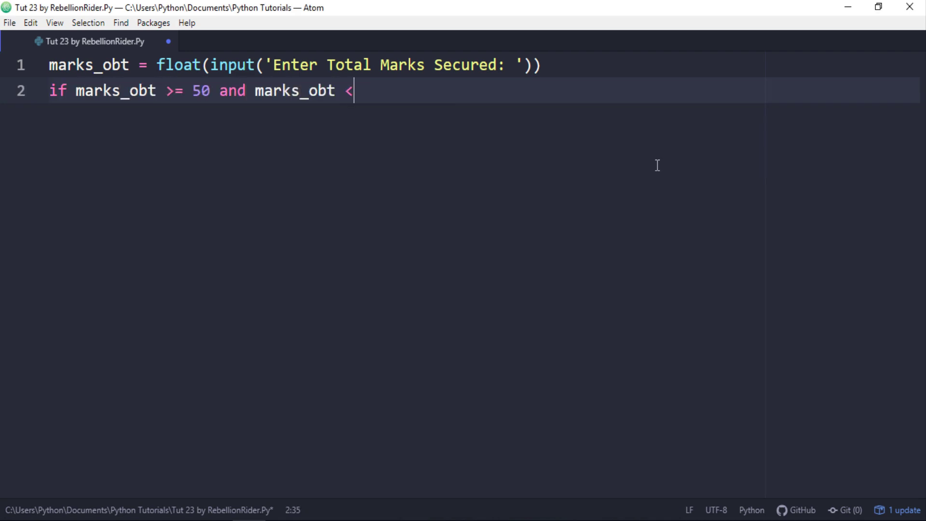
text(60:)
key(Return)
text(print)
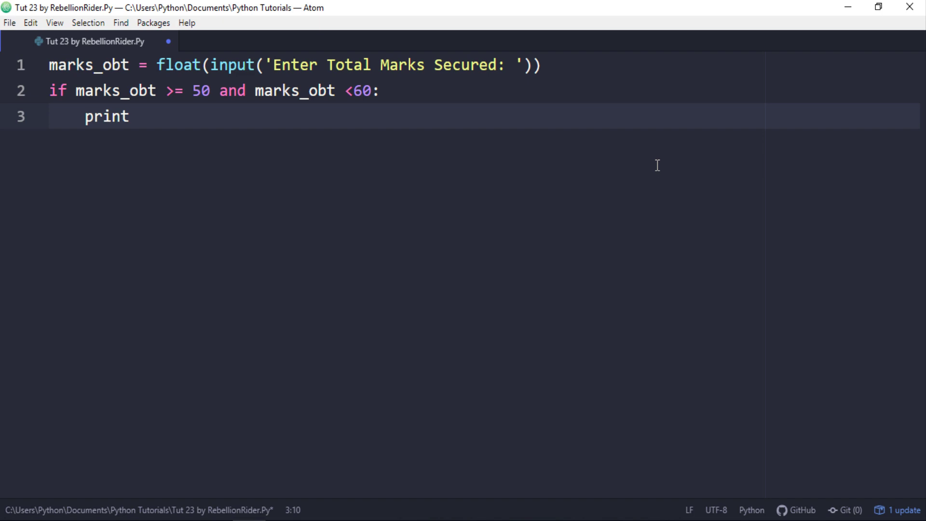
text(('You Have Got )
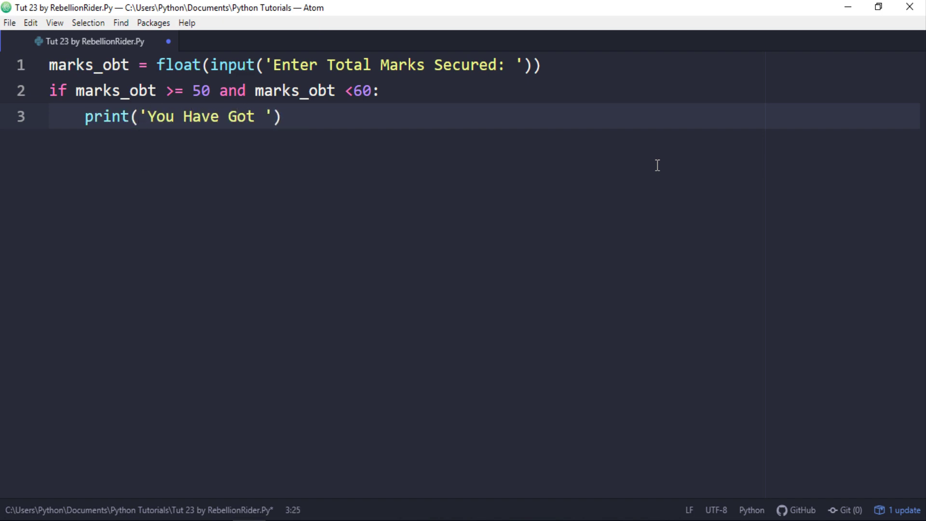
text(SECOND Division)
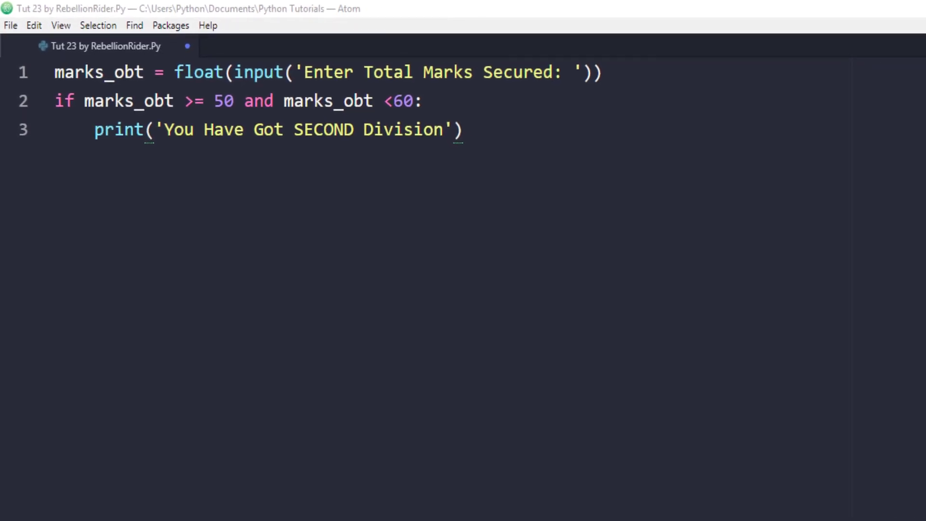
- Add 'elif marks_obt >= 60 and marks_obt <75:' printing 'You Have Passed With FIRST Division'
key(Return)
text(elif: mar)
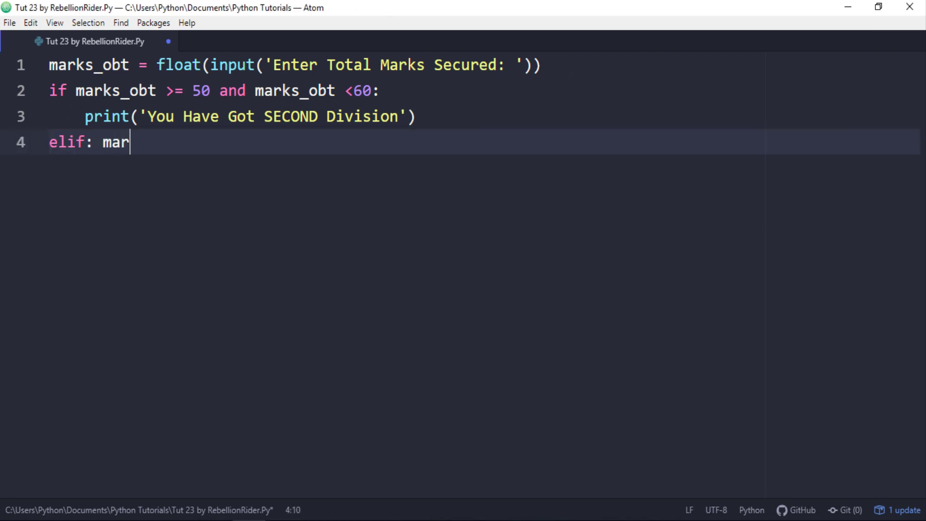
text(ks_obt >= 60 and marks_obt)
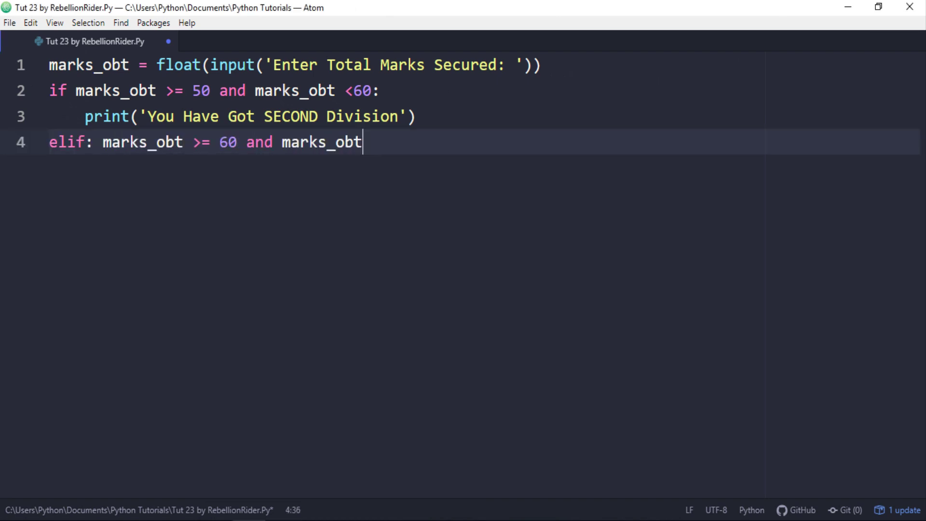
text( <75:)
key(Return)
text(print)
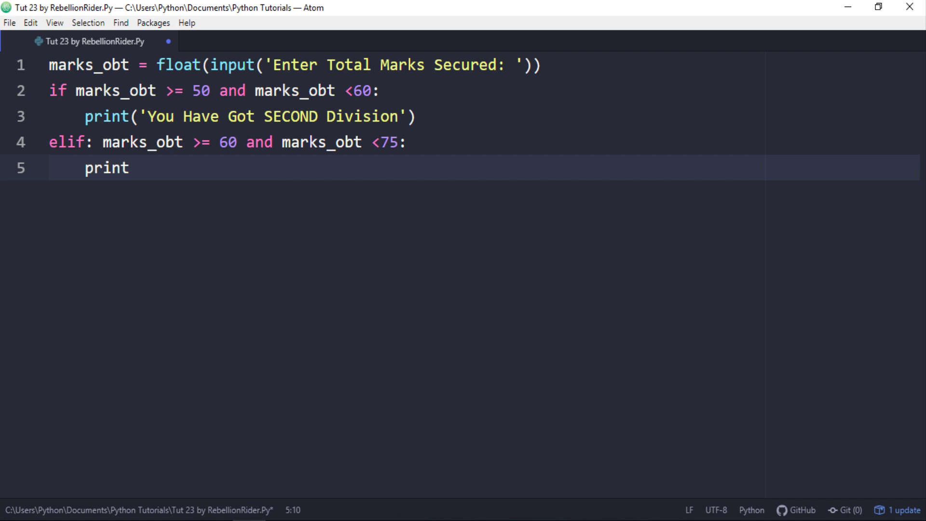
text(('You Have Passed)
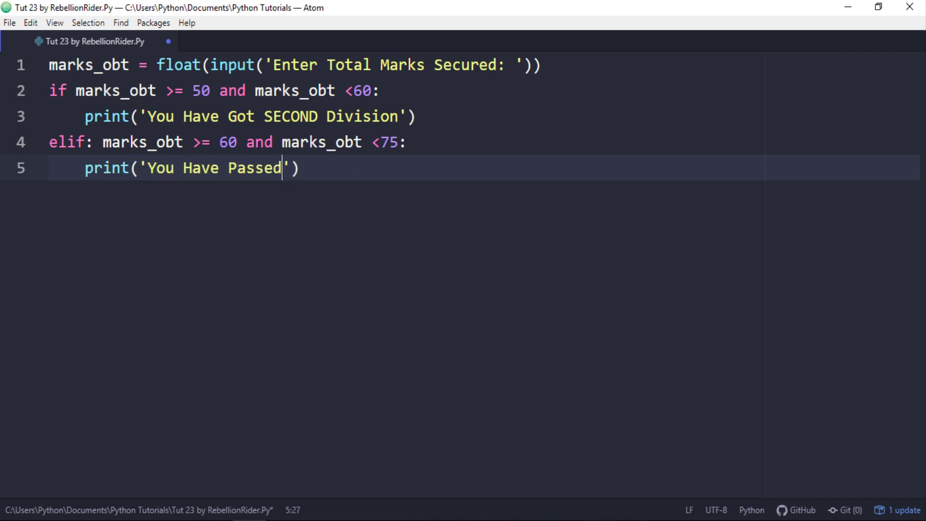
text( With FIRST Divi)
key(Tab)
key(End)
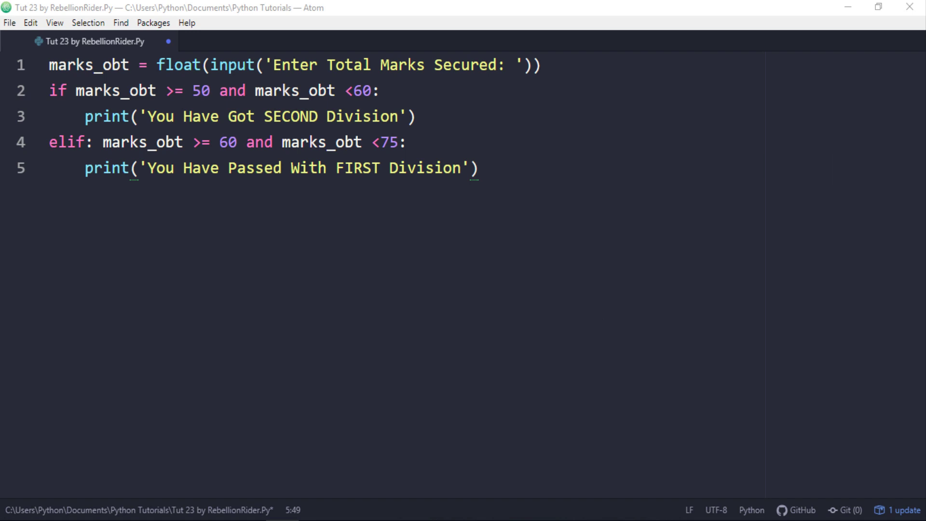
click(93, 142)
- Remove the stray colon after elif and add a 75–90 elif branch
key(BackSpace)
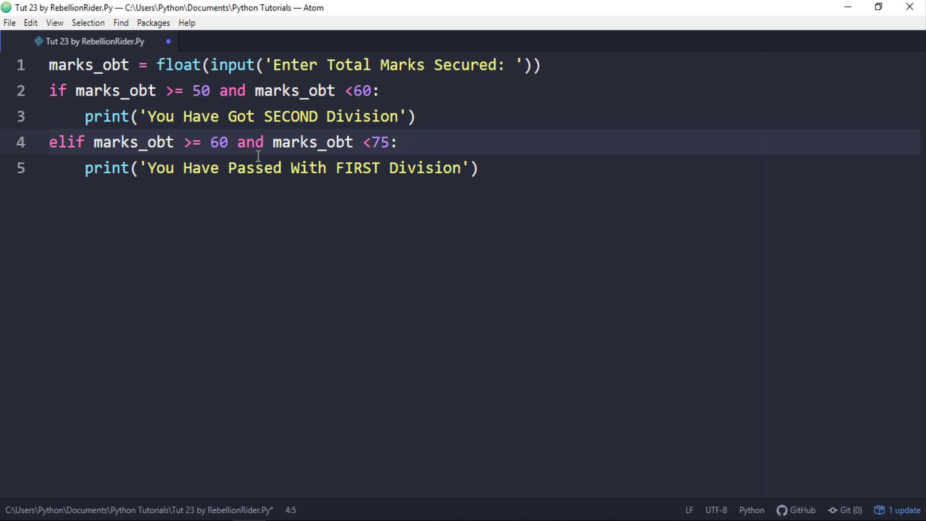
key(Down)
key(End)
key(Return)
text(elif marks_obt)
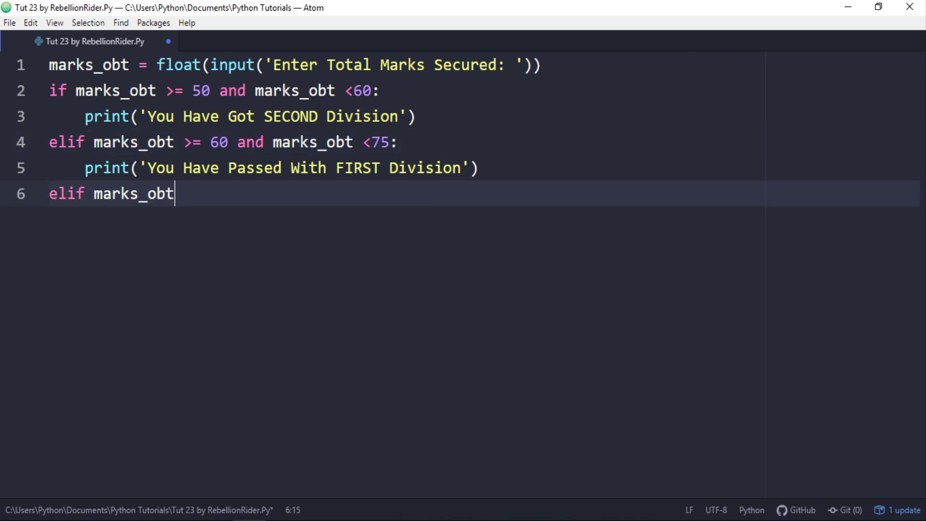
text( >= 75 and marks_obt )
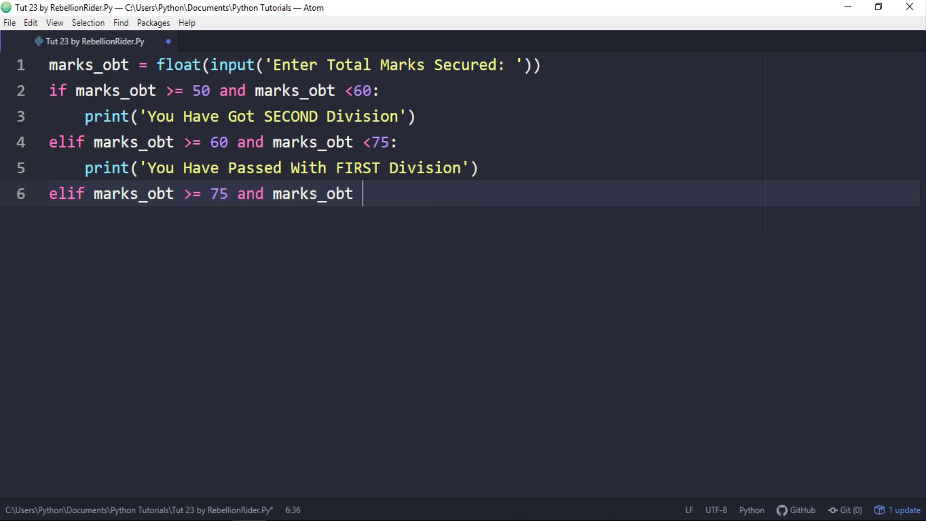
text(<90:)
key(Return)
text(print)
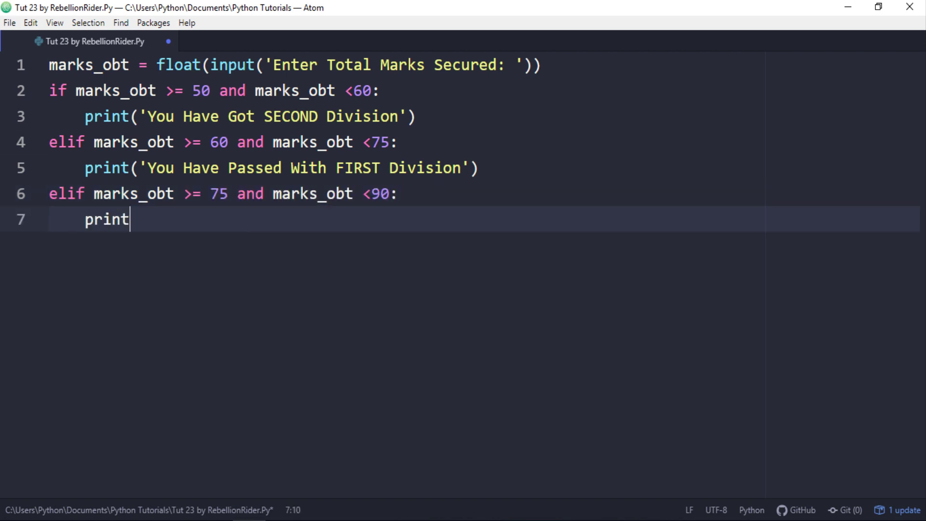
text(('You Have Got FIR)
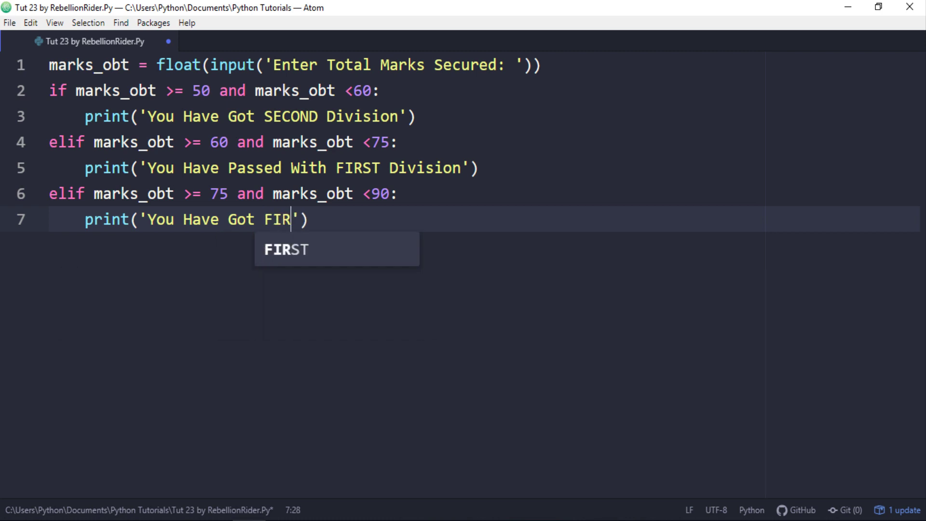
text(ST Division With Distinc)
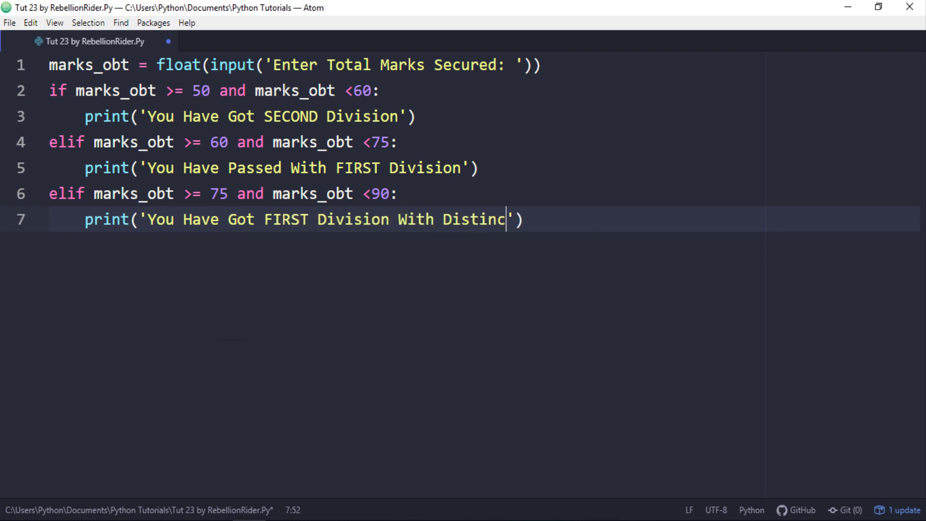
text(tion)
- Retype 'DISTINCTION' in line 7's message and add an elif for marks above 90
key(End)
key(Left)
key(Left)
key(ctrl+BackSpace)
text(DISTI)
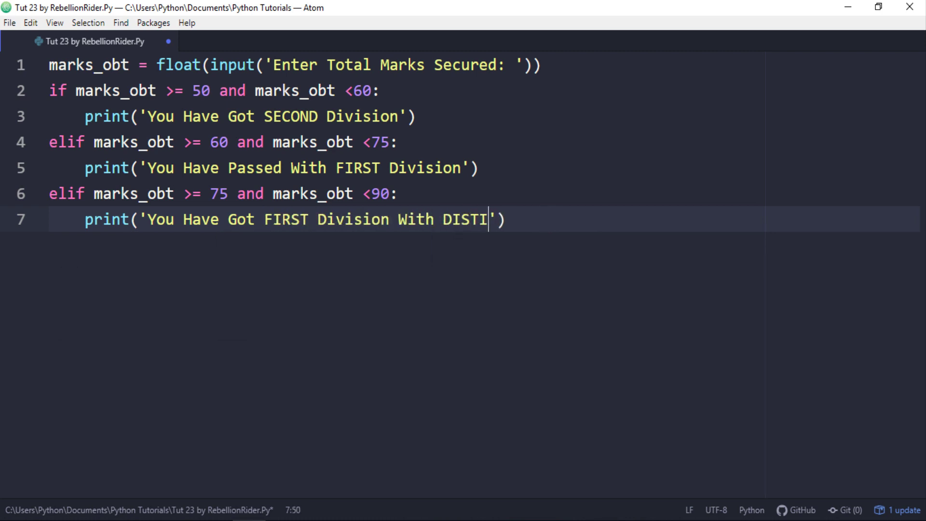
text(NCTION)
key(End)
key(Return)
key(shift+Tab)
text(elif)
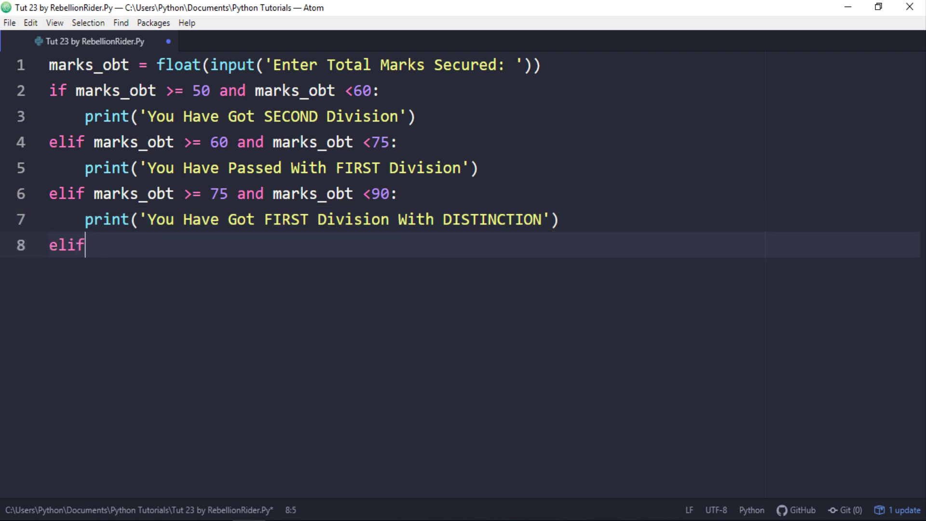
text( marks_obt >90:)
key(Return)
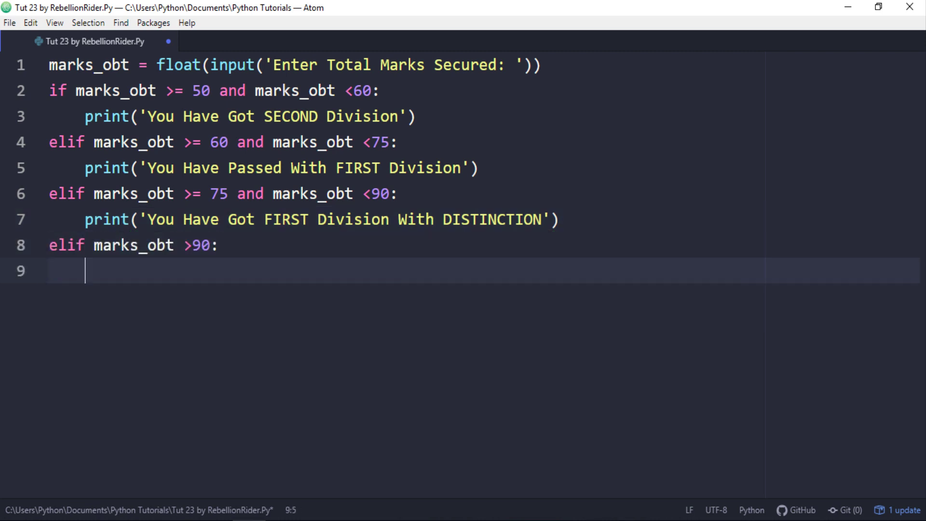
text(print('Congratulation)
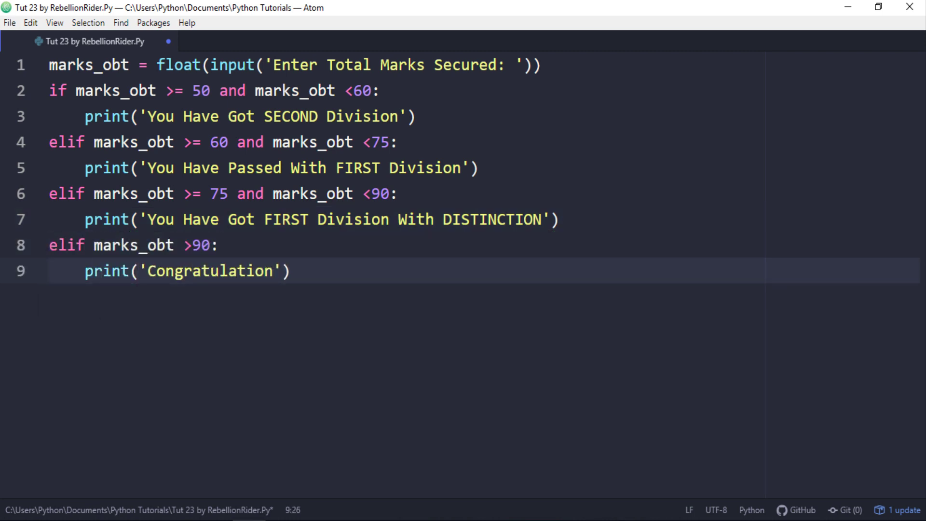
text(s! OUTSTANDING PERFORM)
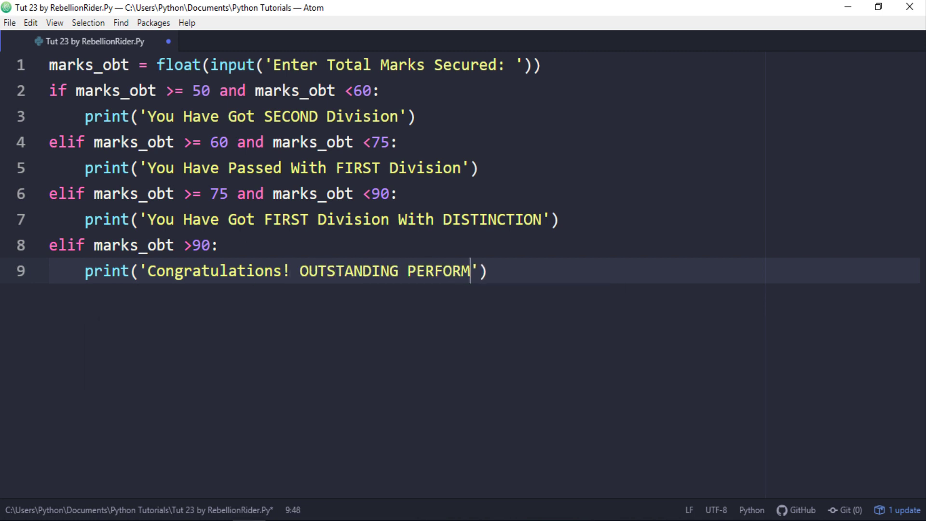
text(ANCE)
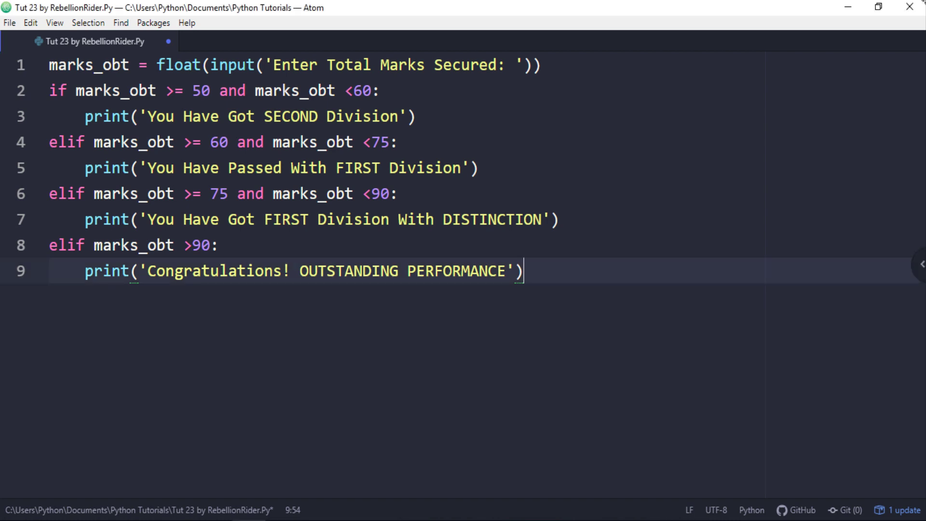
- Add an else branch printing 'Sorry! You Have FAILED!'
key(Return)
key(BackSpace)
text(else:)
key(Return)
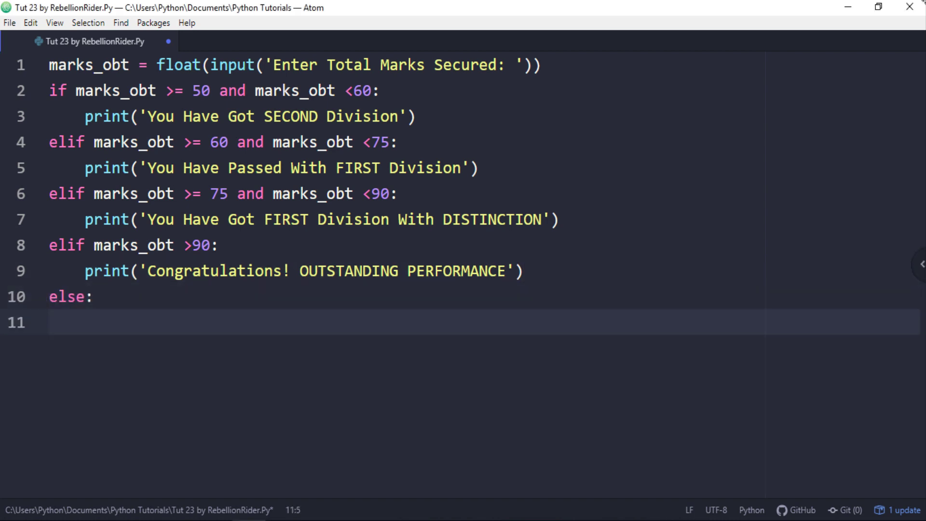
text(print('Sorry! You Have)
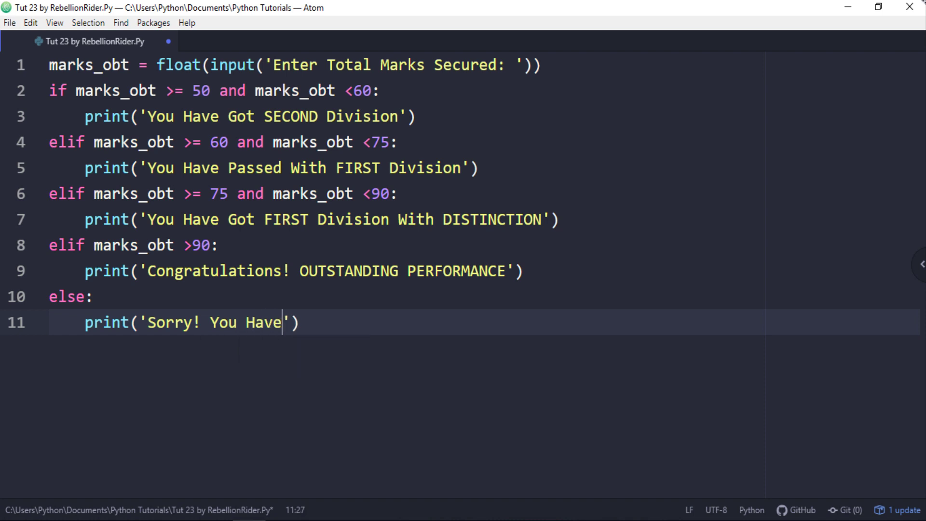
text( FAILED!)
key(End)
- Add an unindented 'Good Luck For Your Future' print below a blank line
key(Return)
key(BackSpace)
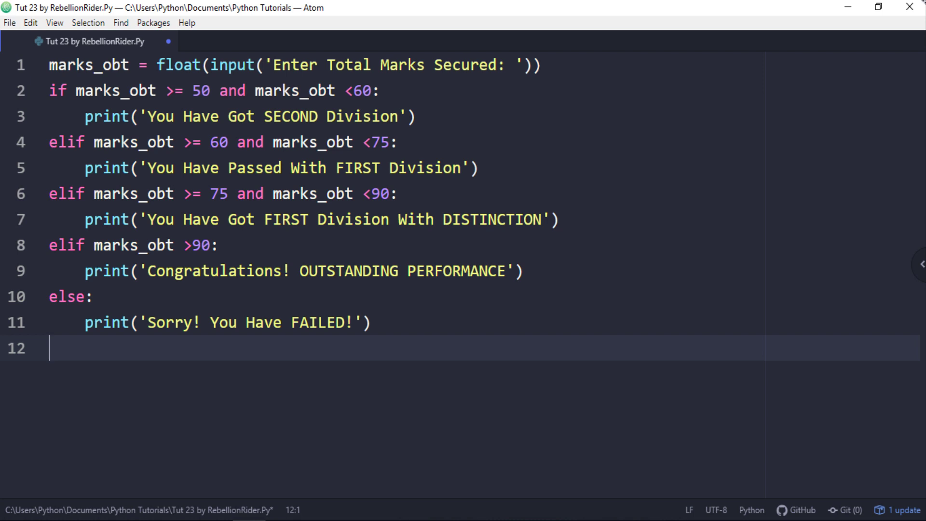
text(print()
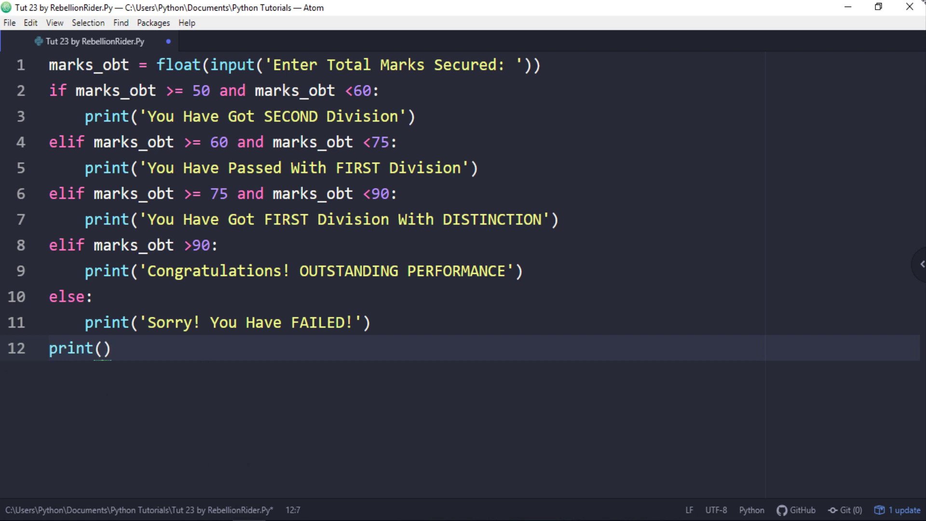
text('Good Luck For Your Fu)
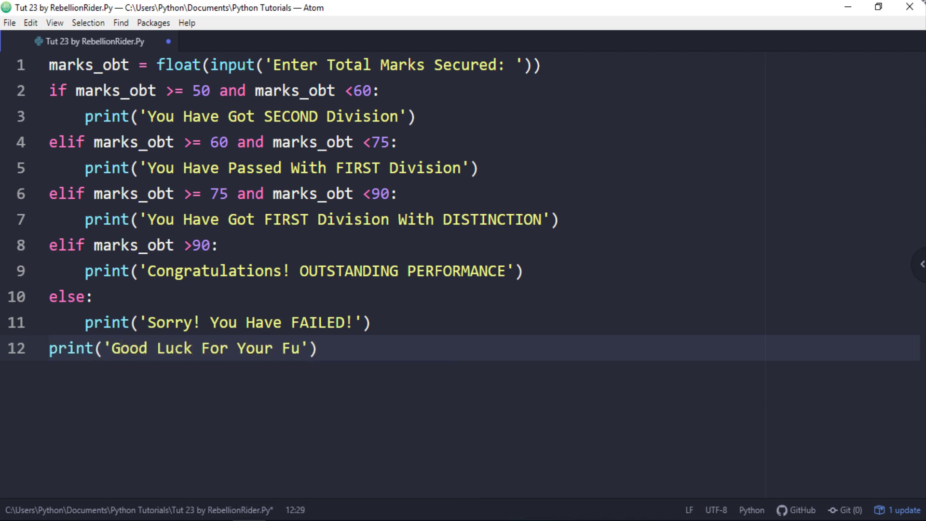
text(ture)
key(Home)
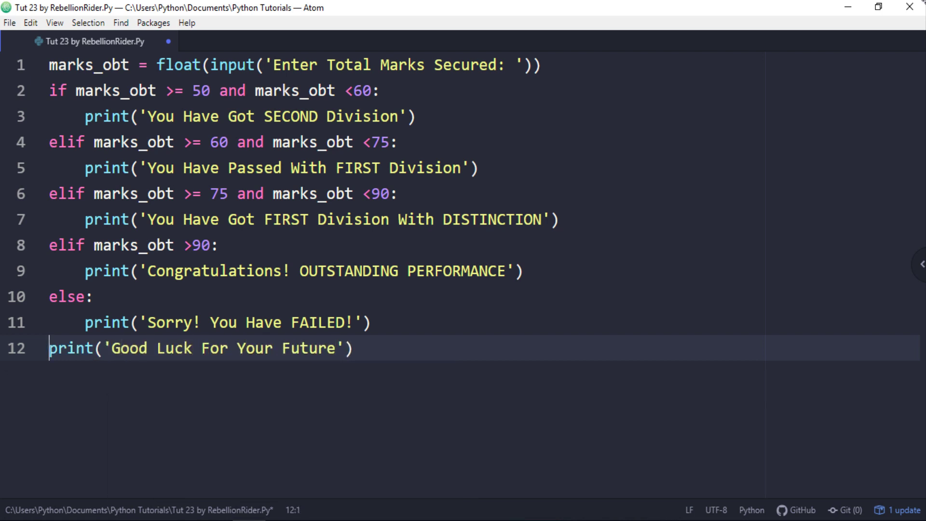
key(Return)
key(End)
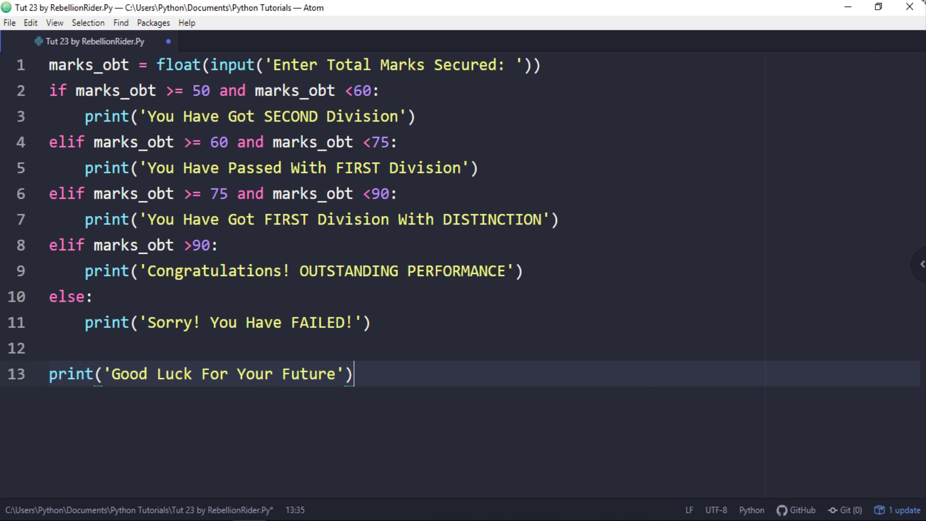
key(alt+Tab)
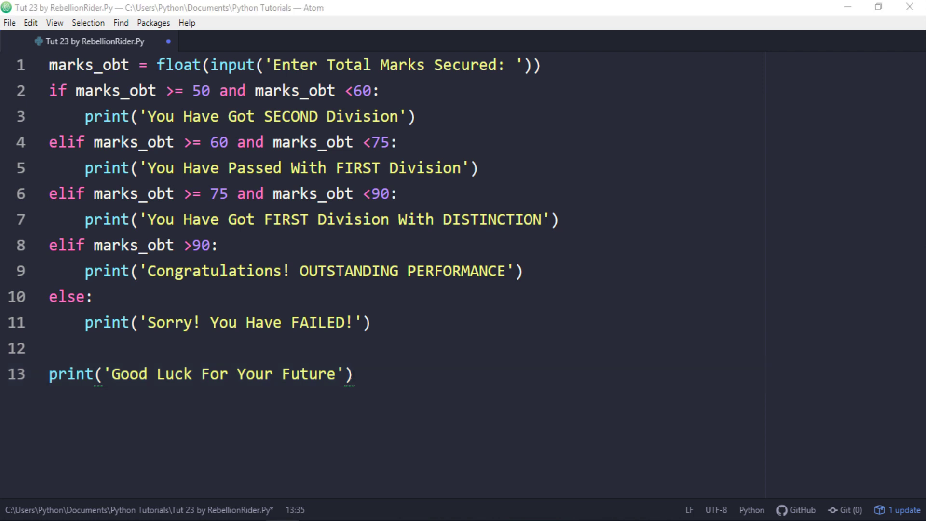
- Save and run the script with F5, entering 28 to get the FAILED message
key(F5)
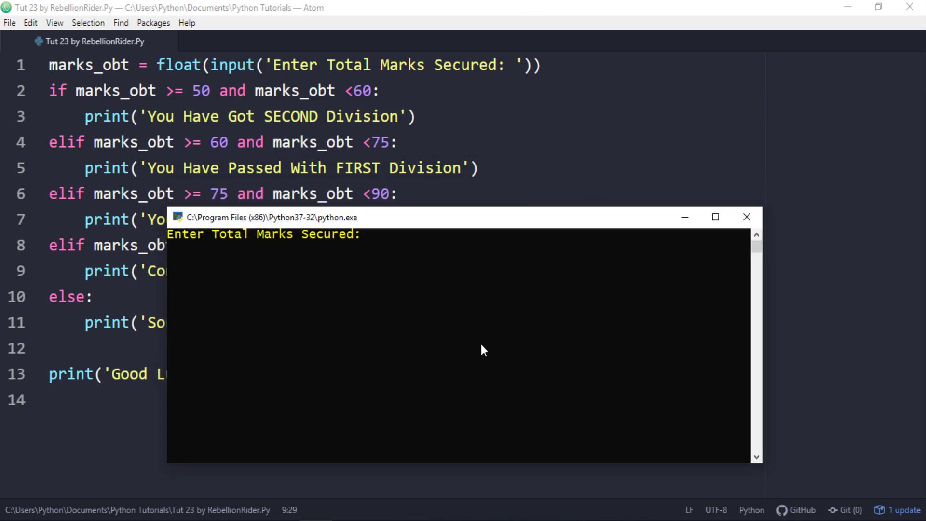
text(28)
key(Return)
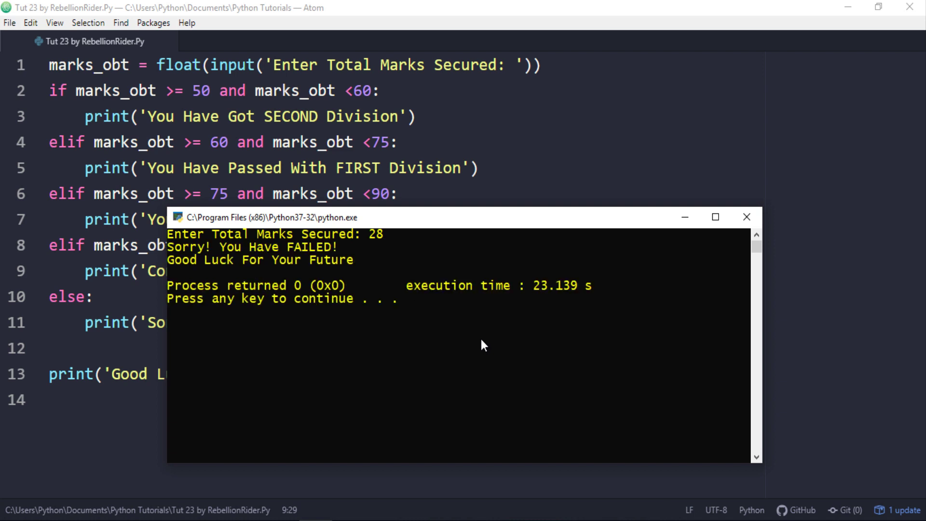
- Rerun the script with 78, getting 'FIRST Division With DISTINCTION' and the good-luck line
key(Return)
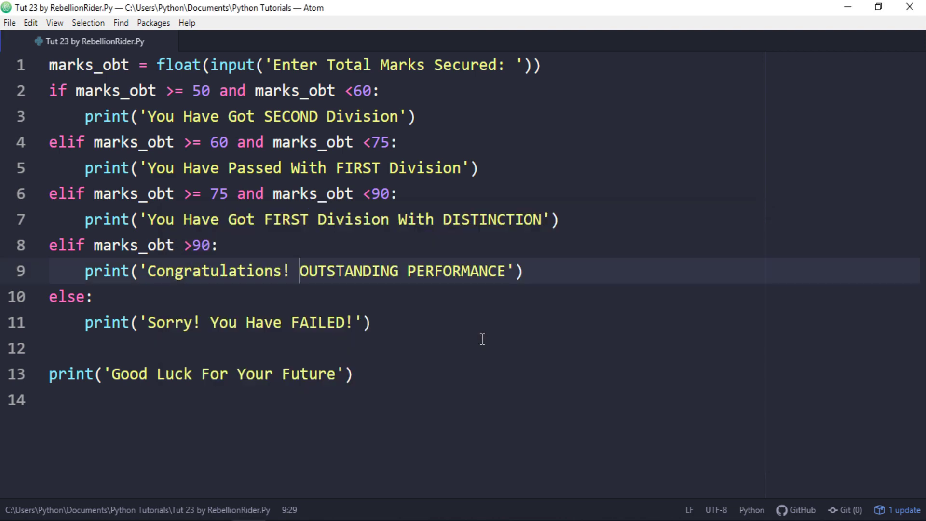
key(F5)
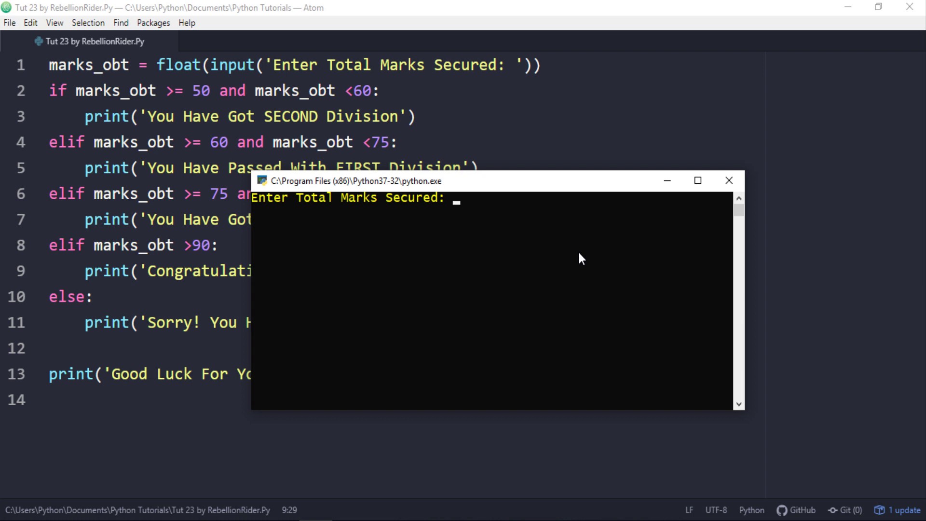
text(78)
key(Return)
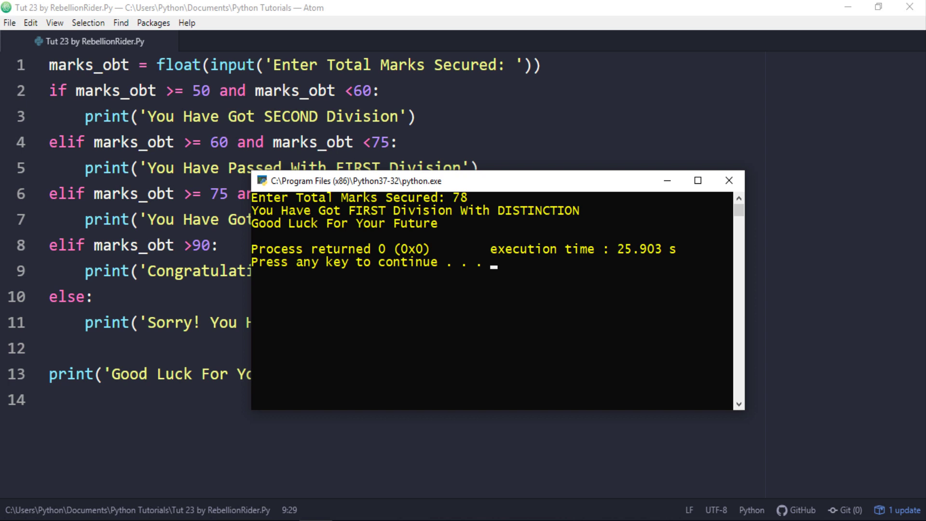
click(348, 33)
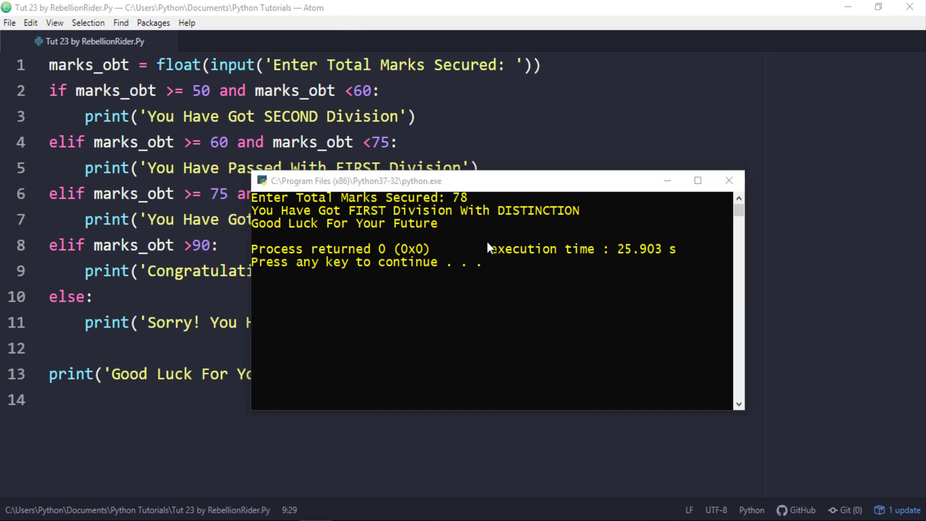
click(491, 279)
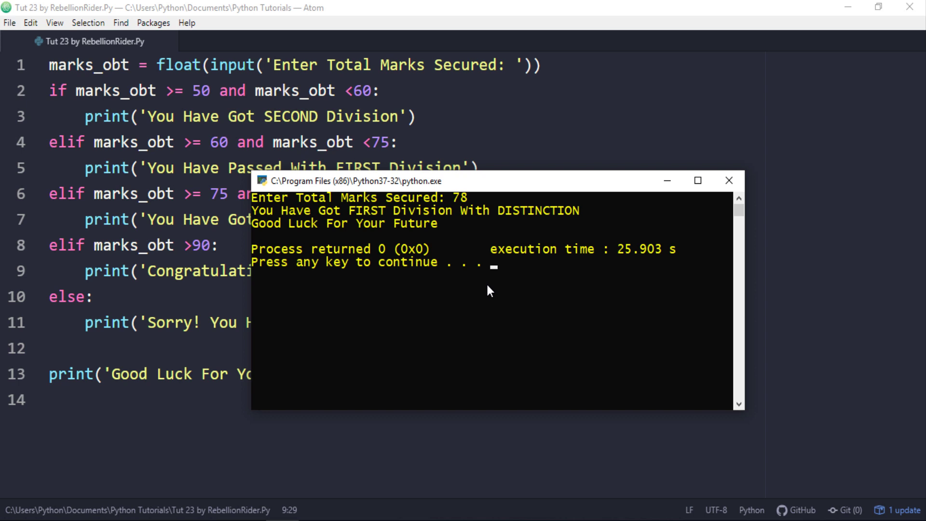
- Dismiss the finished console to return to the full script in the editor
key(Return)
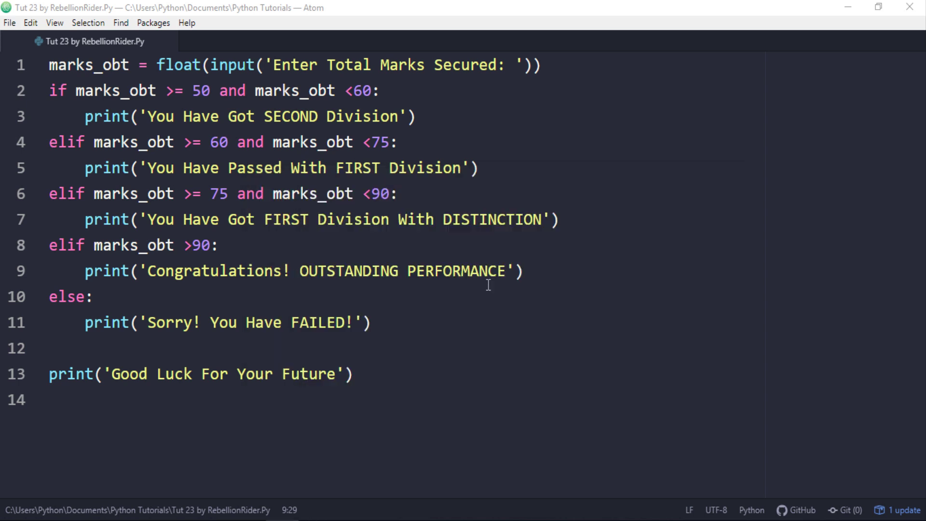